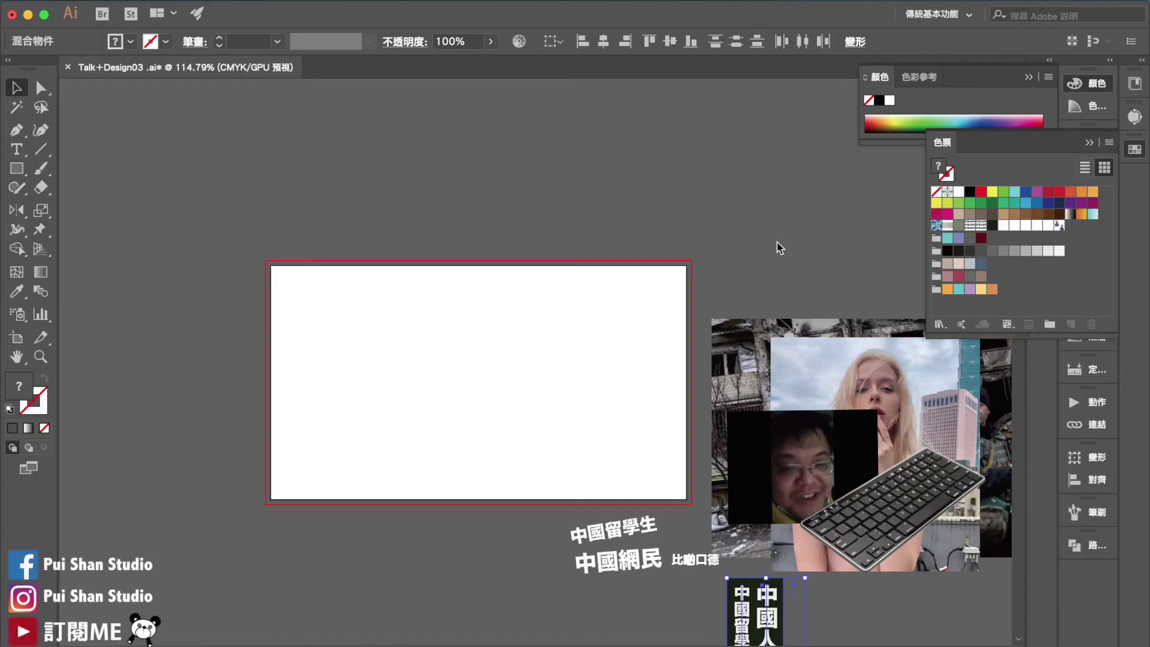
Step: Move the bombed-building photo onto the white artboard so that it covers the whole artboard as the background
{"action": "scroll", "coordinate": [777, 241], "scroll_direction": "up", "scroll_amount": 1}
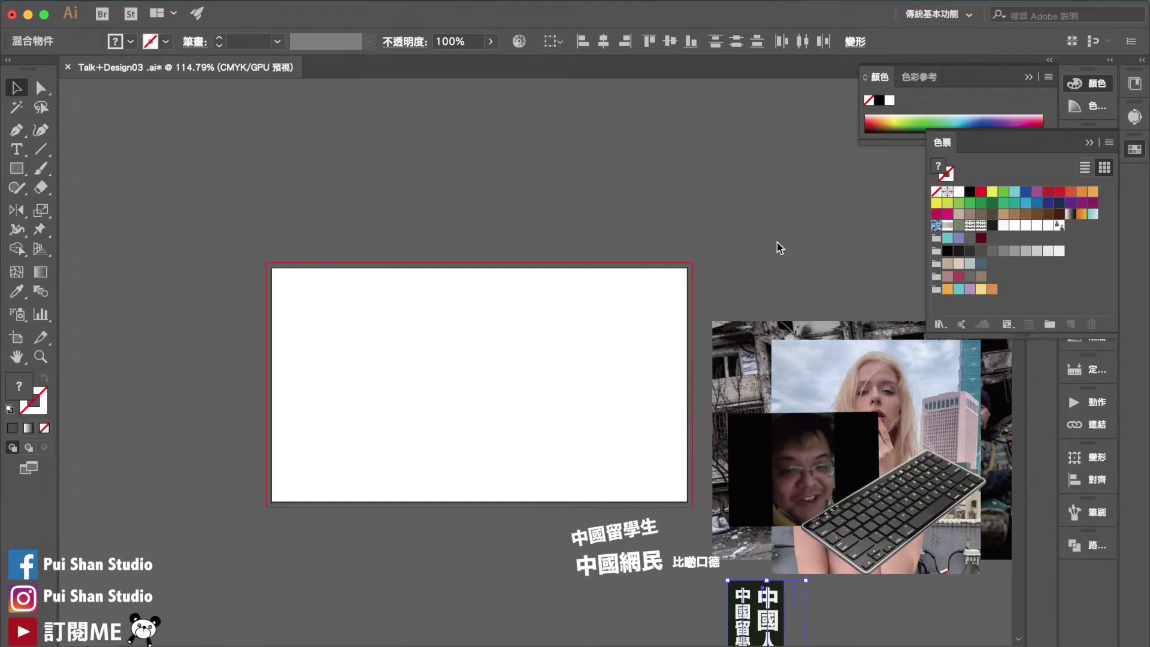
{"action": "left_click", "coordinate": [741, 339]}
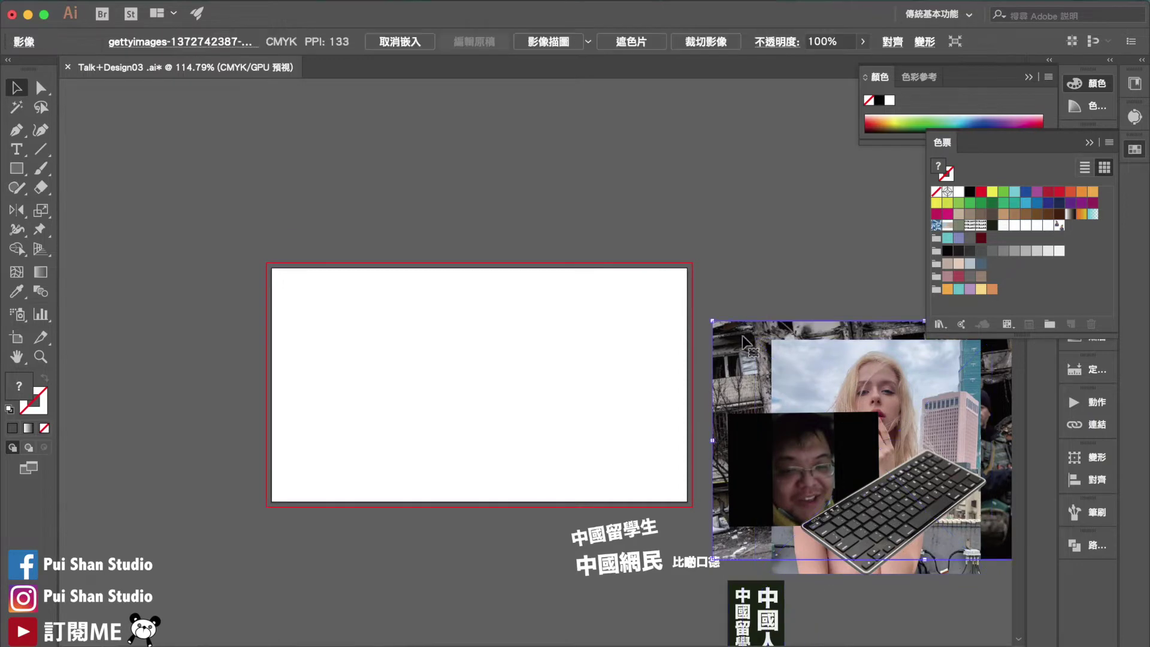
{"action": "left_click_drag", "start_coordinate": [759, 339], "coordinate": [363, 325]}
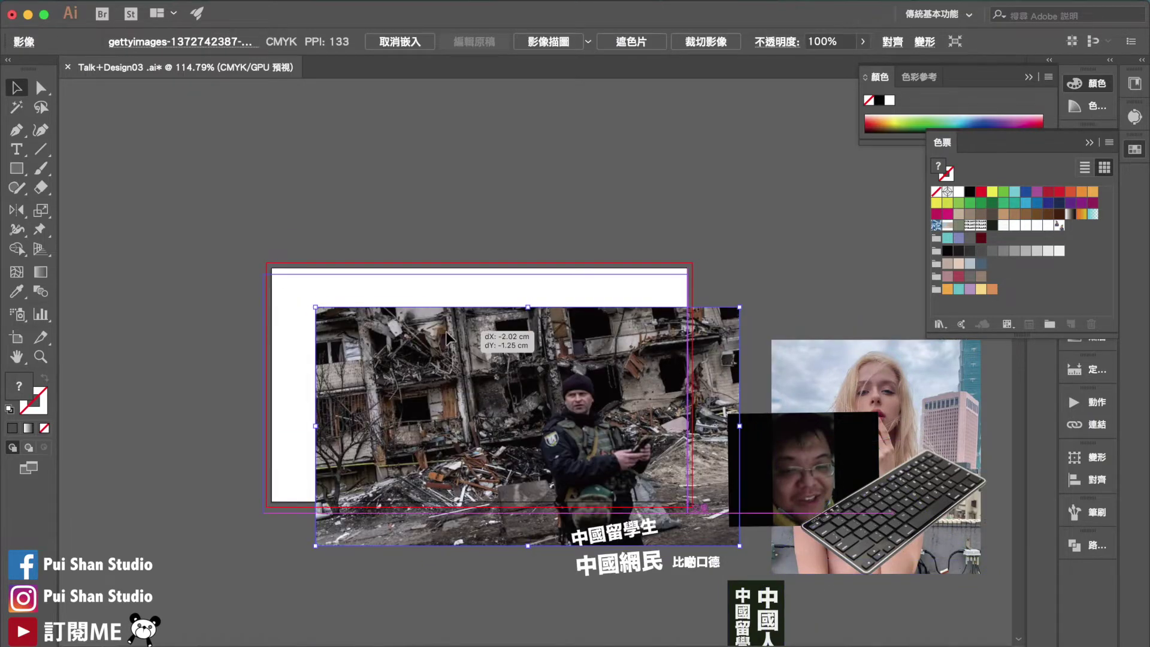
{"action": "left_click_drag", "start_coordinate": [451, 319], "coordinate": [403, 278]}
{"action": "left_click", "coordinate": [724, 178]}
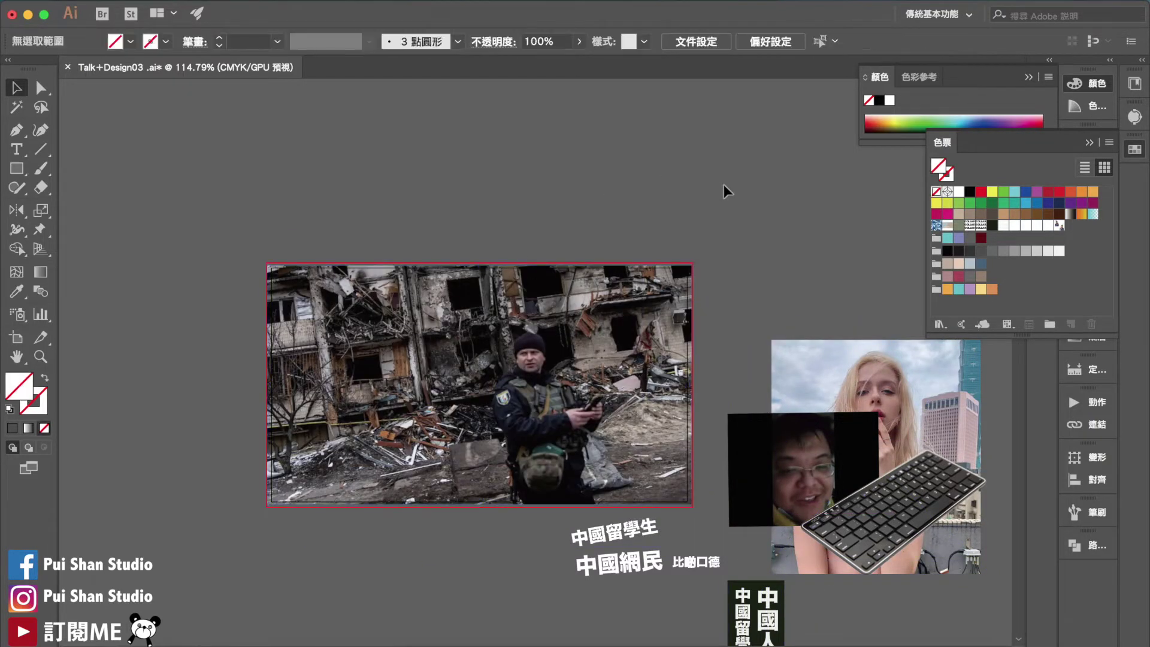
Step: Place the blonde woman's photo over the artboard's right half and add the keyboard image, scaled down, over its lower part
{"action": "left_click_drag", "start_coordinate": [903, 367], "coordinate": [609, 296]}
{"action": "left_click", "coordinate": [800, 255]}
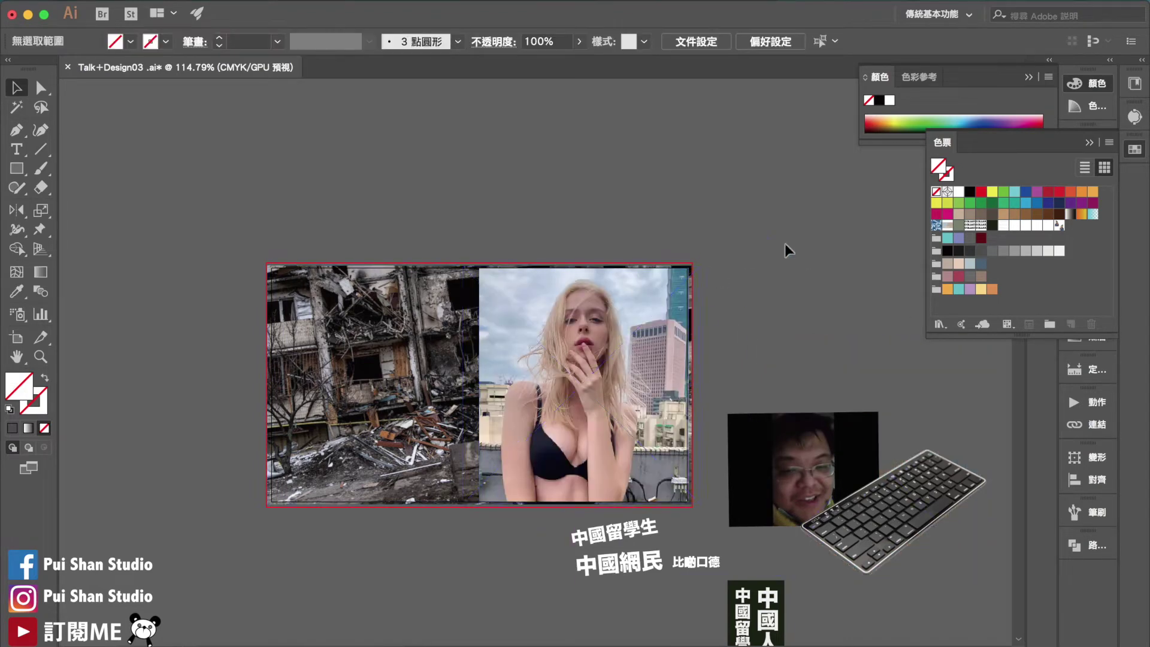
{"action": "left_click_drag", "start_coordinate": [920, 533], "coordinate": [676, 440]}
{"action": "left_click_drag", "start_coordinate": [748, 354], "coordinate": [631, 447]}
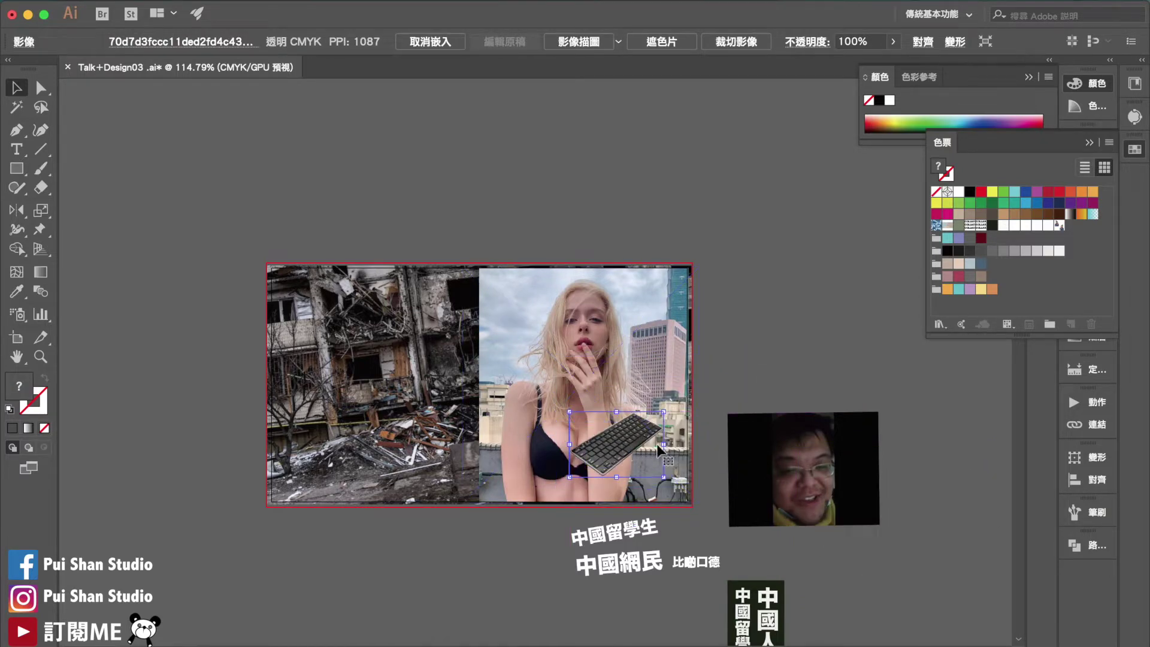
{"action": "left_click", "coordinate": [856, 326]}
Step: Move the 中國網民 title onto the woman's photo and shift the keyboard image slightly down and left beneath it
{"action": "scroll", "coordinate": [856, 326], "scroll_direction": "down", "scroll_amount": 2}
{"action": "scroll", "coordinate": [856, 326], "scroll_direction": "down", "scroll_amount": 3}
{"action": "left_click_drag", "start_coordinate": [637, 438], "coordinate": [659, 313]}
{"action": "left_click", "coordinate": [757, 244]}
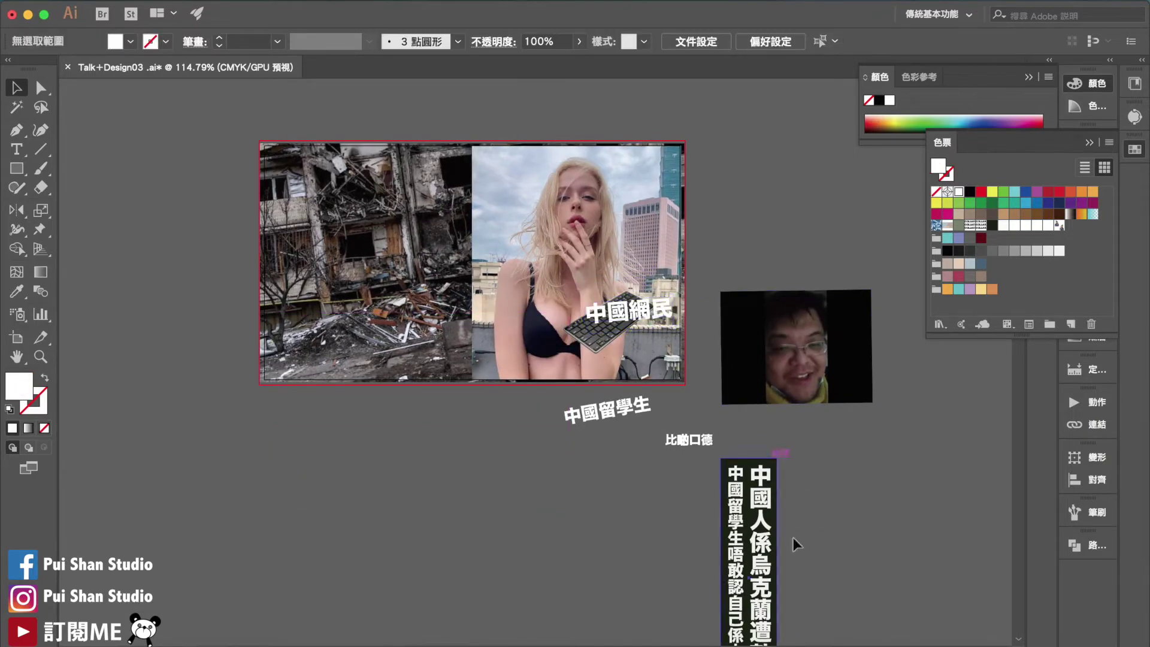
{"action": "scroll", "coordinate": [809, 569], "scroll_direction": "down", "scroll_amount": 2}
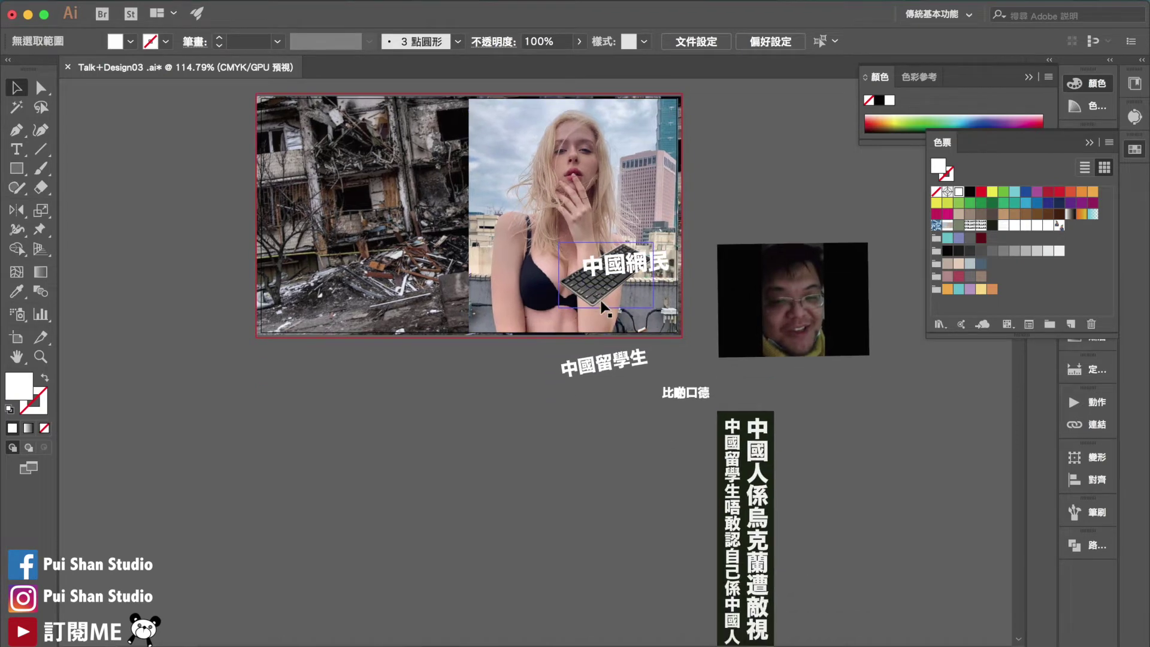
{"action": "left_click_drag", "start_coordinate": [597, 295], "coordinate": [570, 310]}
Step: Scale down the two pink comment boxes and place them over the lower right of the woman's photo
{"action": "scroll", "coordinate": [774, 450], "scroll_direction": "down", "scroll_amount": 6}
{"action": "scroll", "coordinate": [774, 450], "scroll_direction": "right", "scroll_amount": 7}
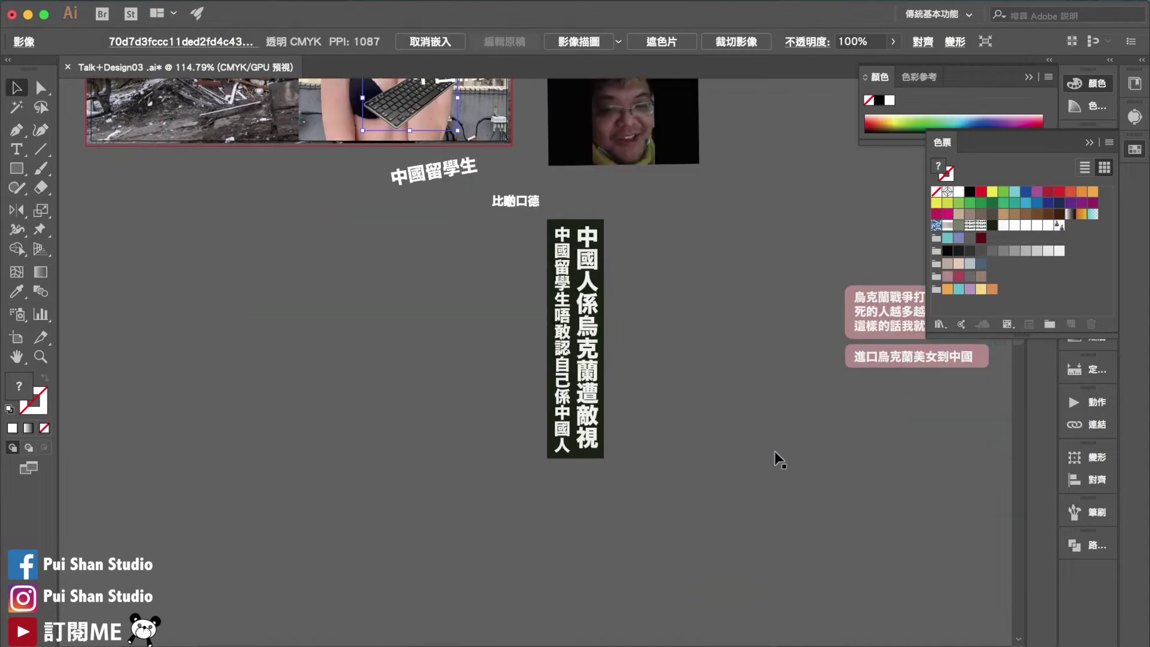
{"action": "scroll", "coordinate": [774, 451], "scroll_direction": "up", "scroll_amount": 3}
{"action": "scroll", "coordinate": [775, 451], "scroll_direction": "right", "scroll_amount": 3}
{"action": "left_click_drag", "start_coordinate": [953, 512], "coordinate": [906, 365]}
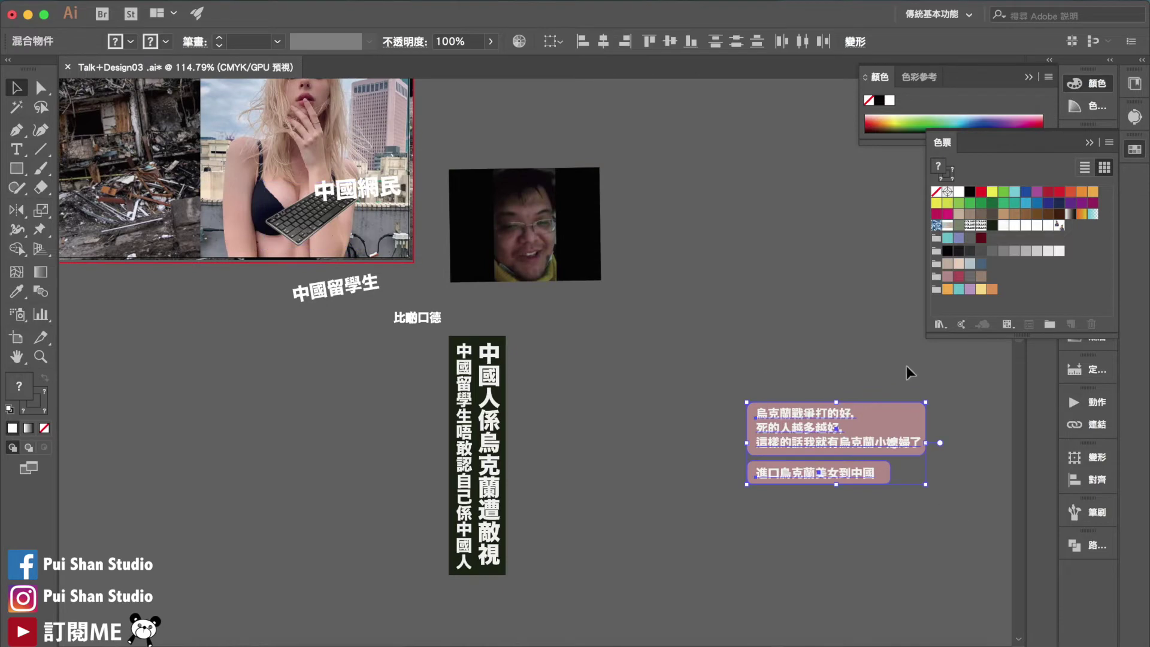
{"action": "left_click_drag", "start_coordinate": [927, 403], "coordinate": [359, 278]}
{"action": "scroll", "coordinate": [368, 278], "scroll_direction": "up", "scroll_amount": 5}
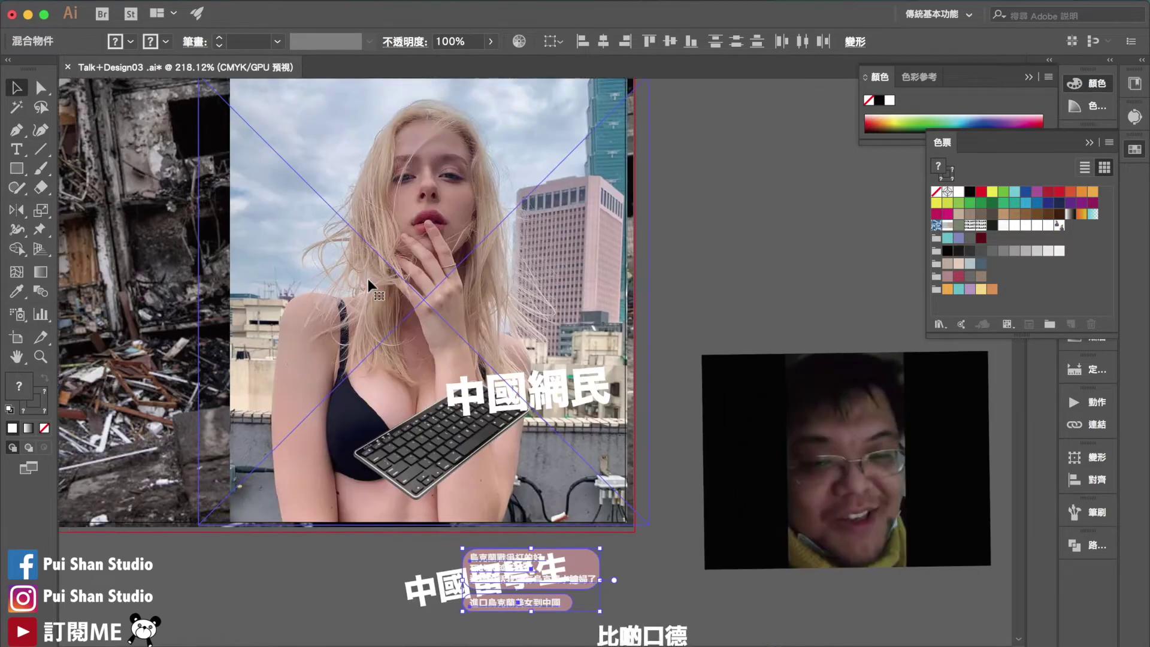
{"action": "scroll", "coordinate": [368, 278], "scroll_direction": "up", "scroll_amount": 2}
{"action": "left_click_drag", "start_coordinate": [556, 575], "coordinate": [554, 536]}
{"action": "left_click_drag", "start_coordinate": [527, 572], "coordinate": [516, 462]}
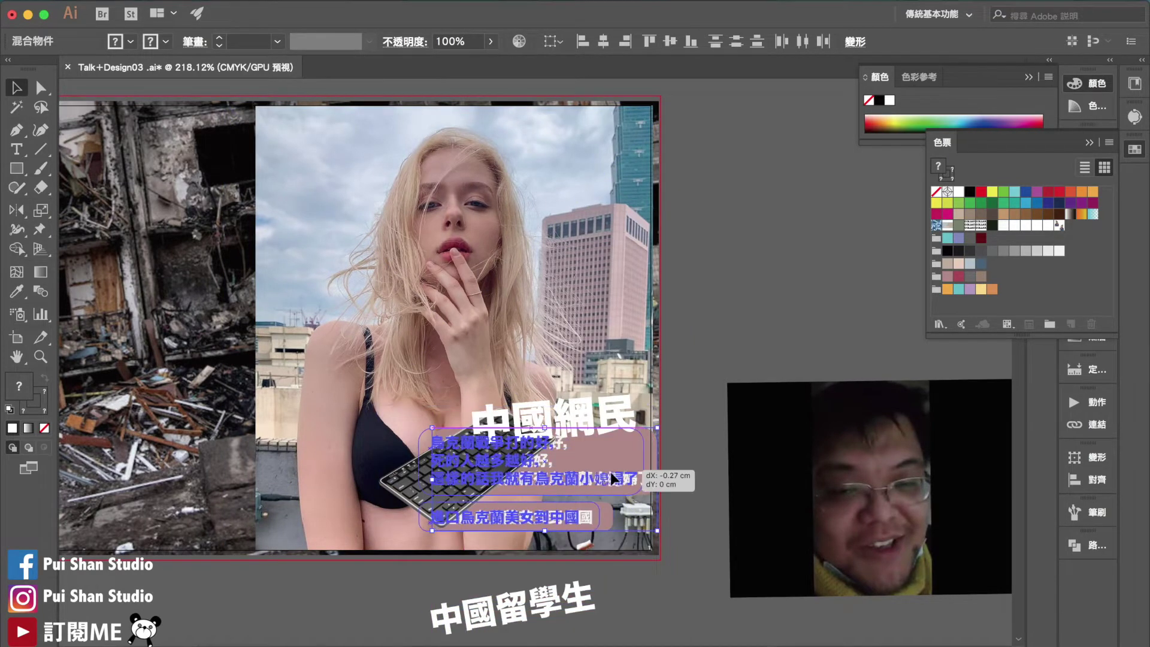
Step: Move the 中國網民 title above the pink comment boxes and place a smaller keyboard image at the title's right end
{"action": "left_click_drag", "start_coordinate": [572, 406], "coordinate": [514, 389]}
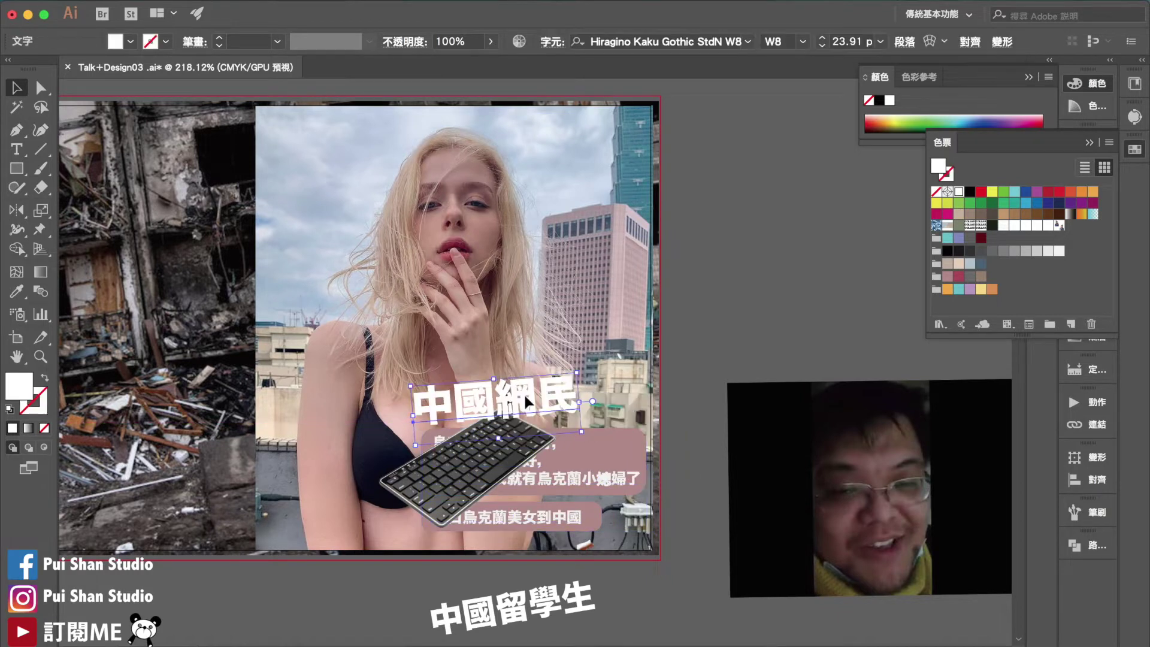
{"action": "left_click_drag", "start_coordinate": [455, 493], "coordinate": [578, 446]}
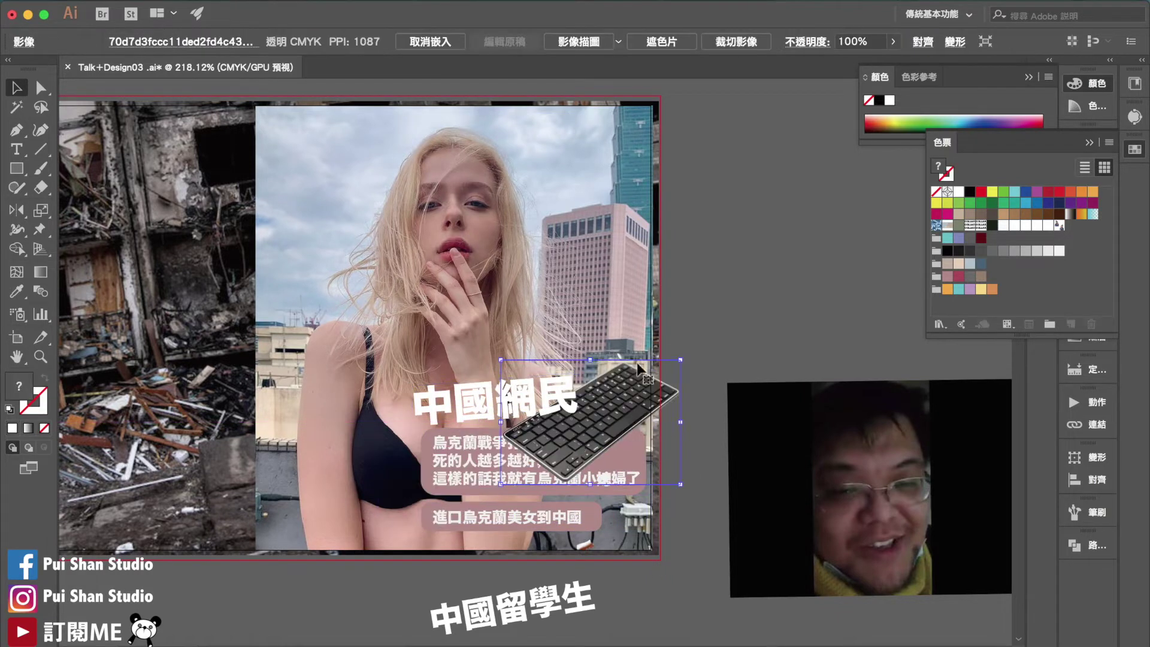
{"action": "left_click_drag", "start_coordinate": [680, 360], "coordinate": [612, 377]}
{"action": "left_click_drag", "start_coordinate": [575, 443], "coordinate": [471, 401]}
Step: Nudge the 中國網民 title slightly down, closer to the pink comment boxes
{"action": "left_click", "coordinate": [483, 411]}
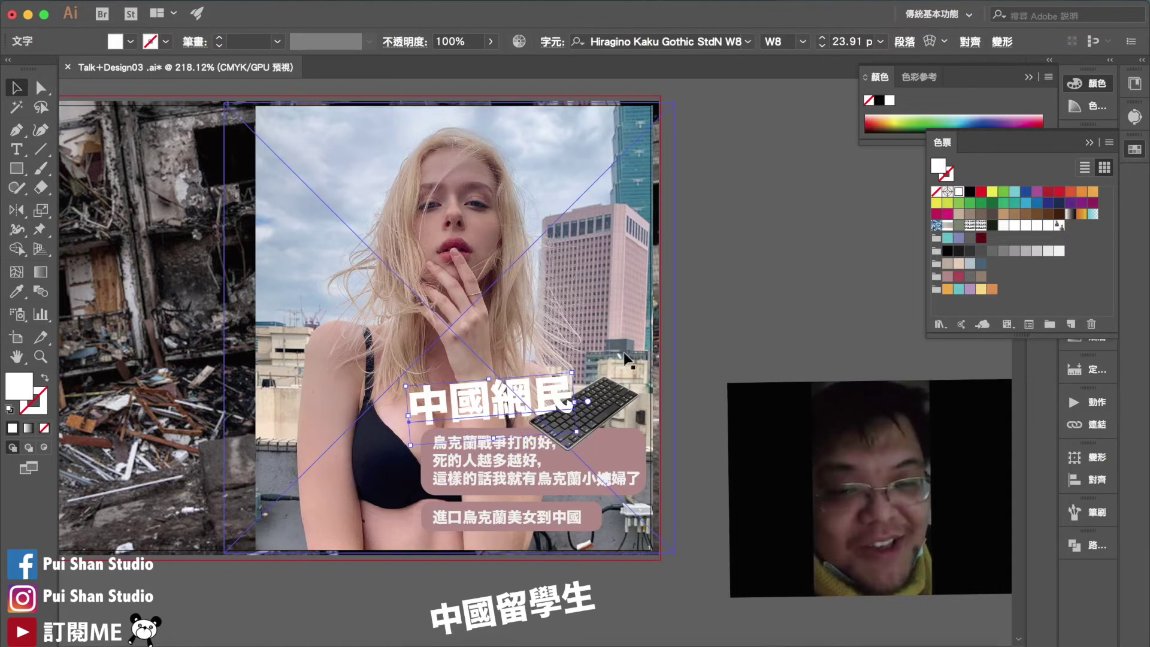
{"action": "key", "text": "Down"}
{"action": "key", "text": "Down"}
{"action": "key", "text": "Down"}
{"action": "key", "text": "Down"}
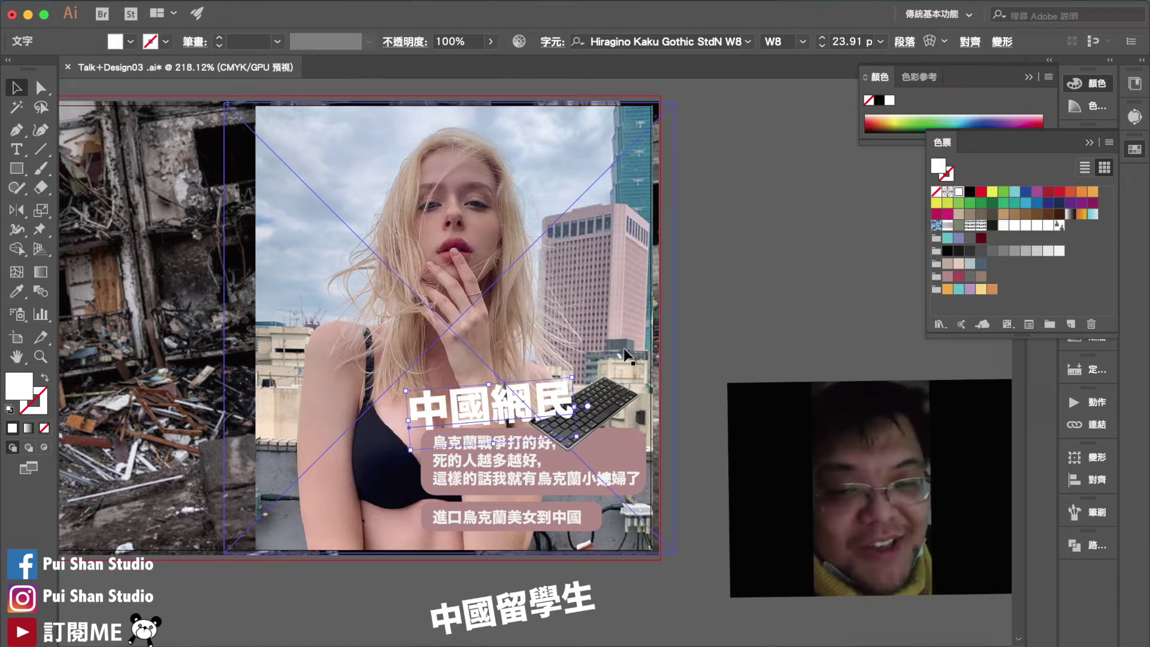
{"action": "left_click", "coordinate": [660, 316]}
Step: Move the photo of the man with glasses to the lower left of the artboard, overlapping its bottom edge
{"action": "scroll", "coordinate": [660, 316], "scroll_direction": "down", "scroll_amount": 1}
{"action": "scroll", "coordinate": [660, 323], "scroll_direction": "down", "scroll_amount": 3}
{"action": "left_click", "coordinate": [683, 493]}
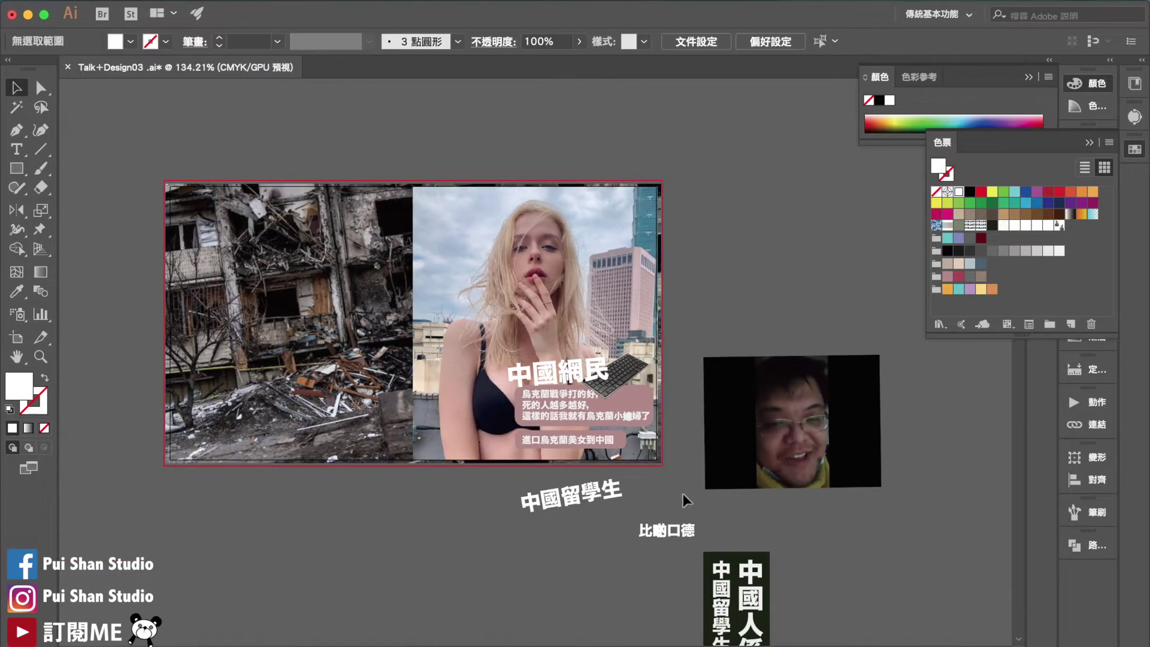
{"action": "scroll", "coordinate": [544, 546], "scroll_direction": "up", "scroll_amount": 2}
{"action": "left_click_drag", "start_coordinate": [822, 449], "coordinate": [320, 526]}
Step: Move the vertical headline banner onto the artboard between the ruins and the woman, spanning the full height
{"action": "scroll", "coordinate": [319, 526], "scroll_direction": "down", "scroll_amount": 5}
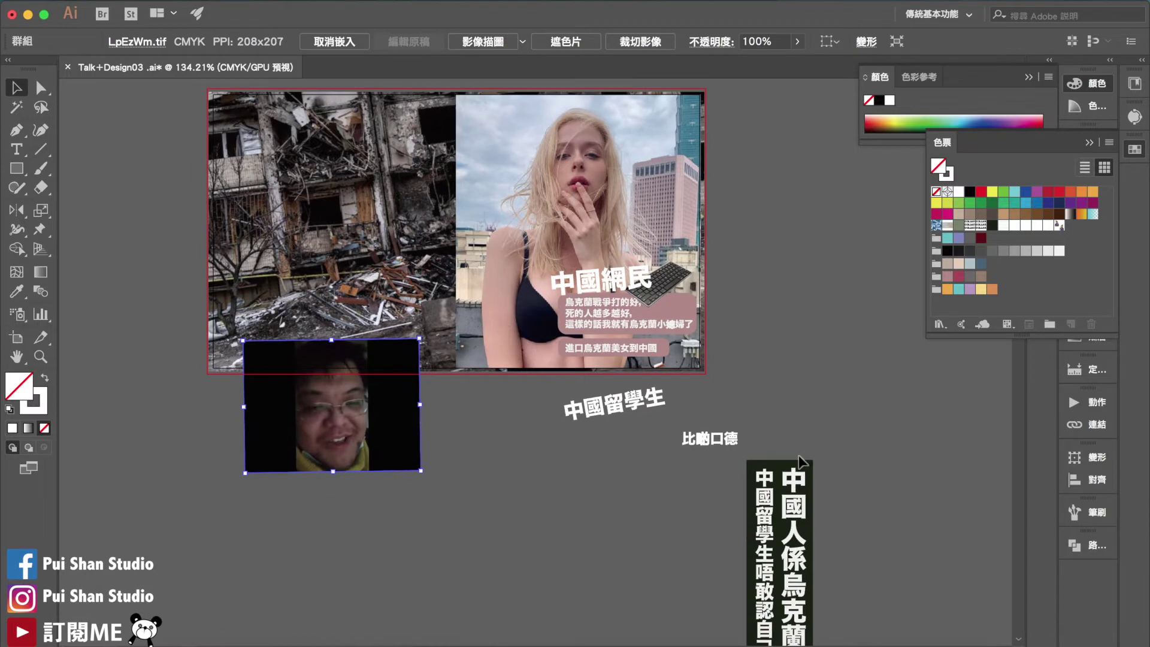
{"action": "left_click_drag", "start_coordinate": [776, 575], "coordinate": [446, 474]}
{"action": "scroll", "coordinate": [446, 474], "scroll_direction": "up", "scroll_amount": 5}
{"action": "left_click_drag", "start_coordinate": [513, 565], "coordinate": [490, 294]}
{"action": "left_click", "coordinate": [697, 168]}
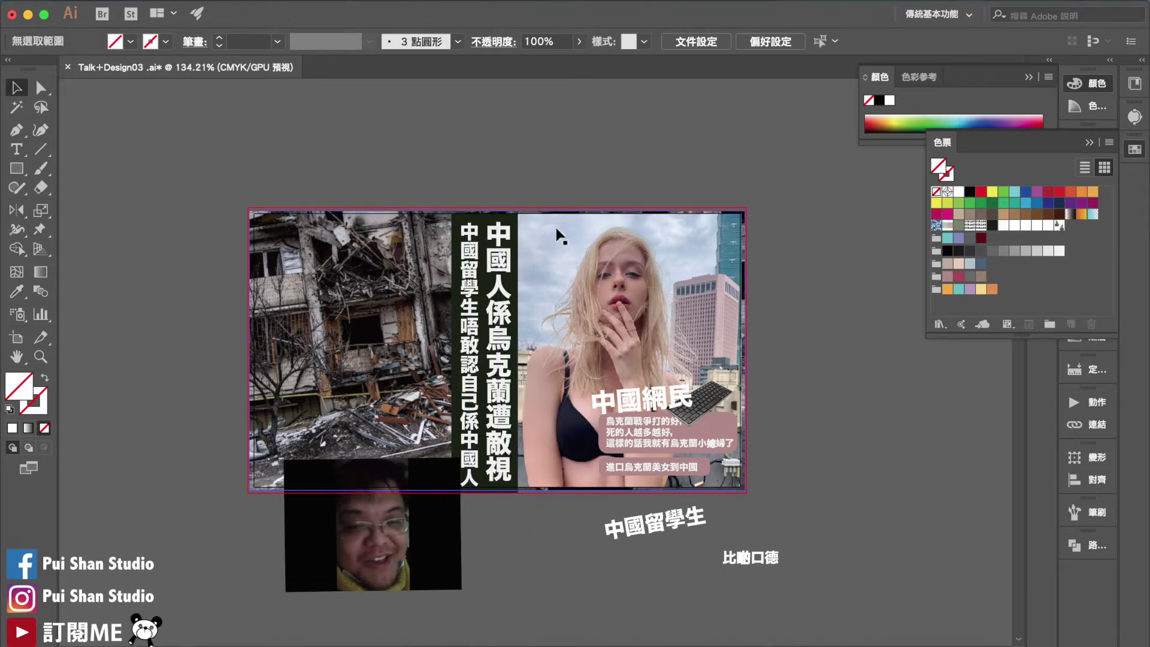
Step: Fill the vertical headline banner's background rectangle with the slate-blue swatch
{"action": "left_click", "coordinate": [517, 231]}
{"action": "left_click", "coordinate": [981, 262]}
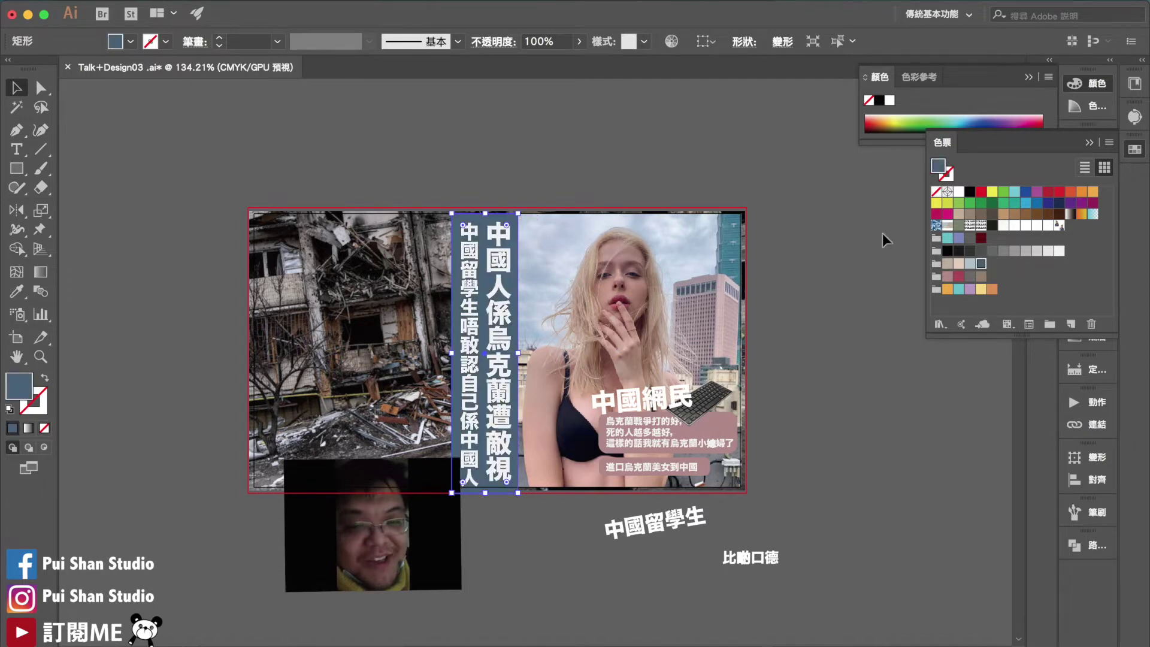
{"action": "left_click", "coordinate": [776, 145]}
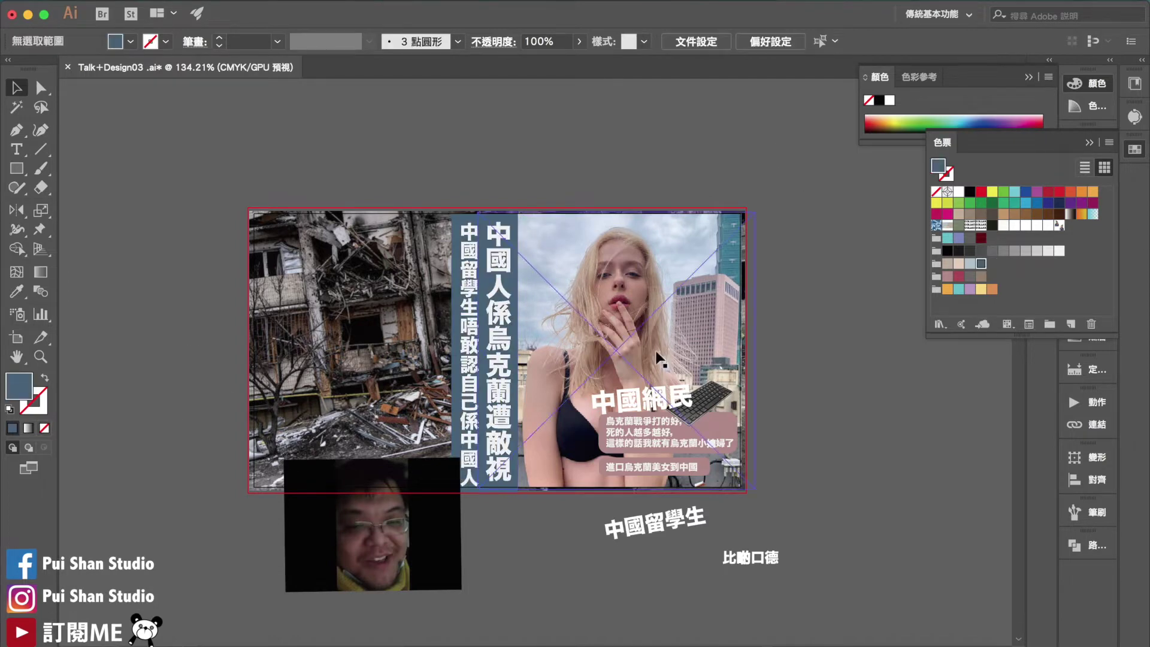
Step: Reduce the bombed-building background photo's opacity to 63%
{"action": "left_click", "coordinate": [670, 236]}
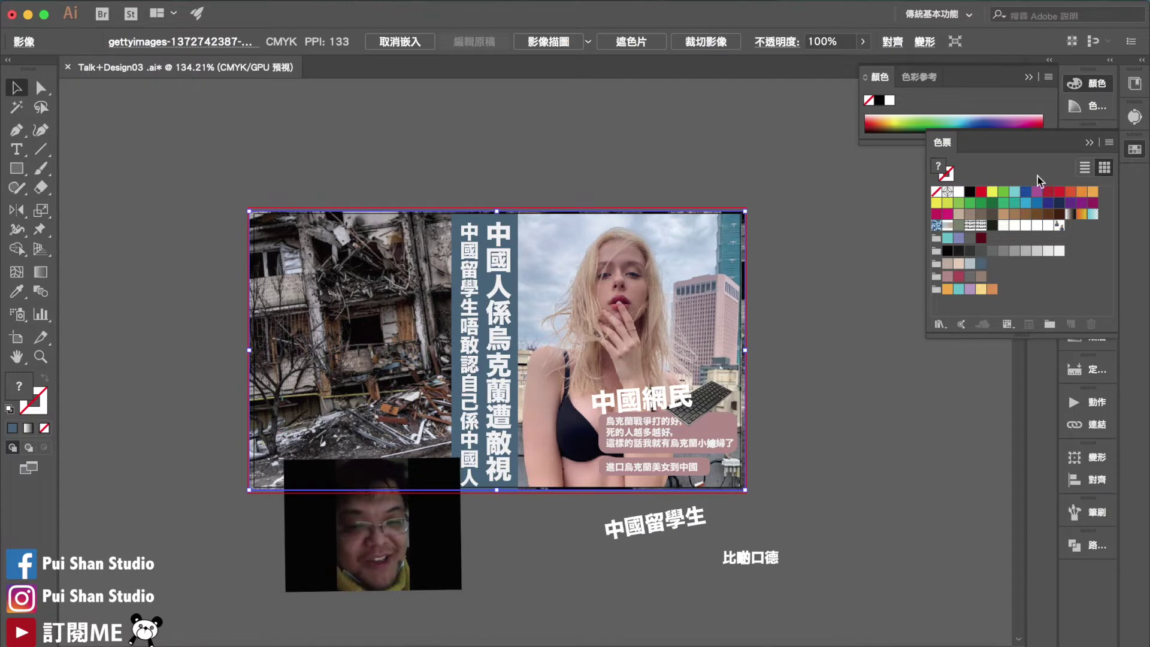
{"action": "left_click", "coordinate": [863, 41]}
{"action": "left_click", "coordinate": [837, 62]}
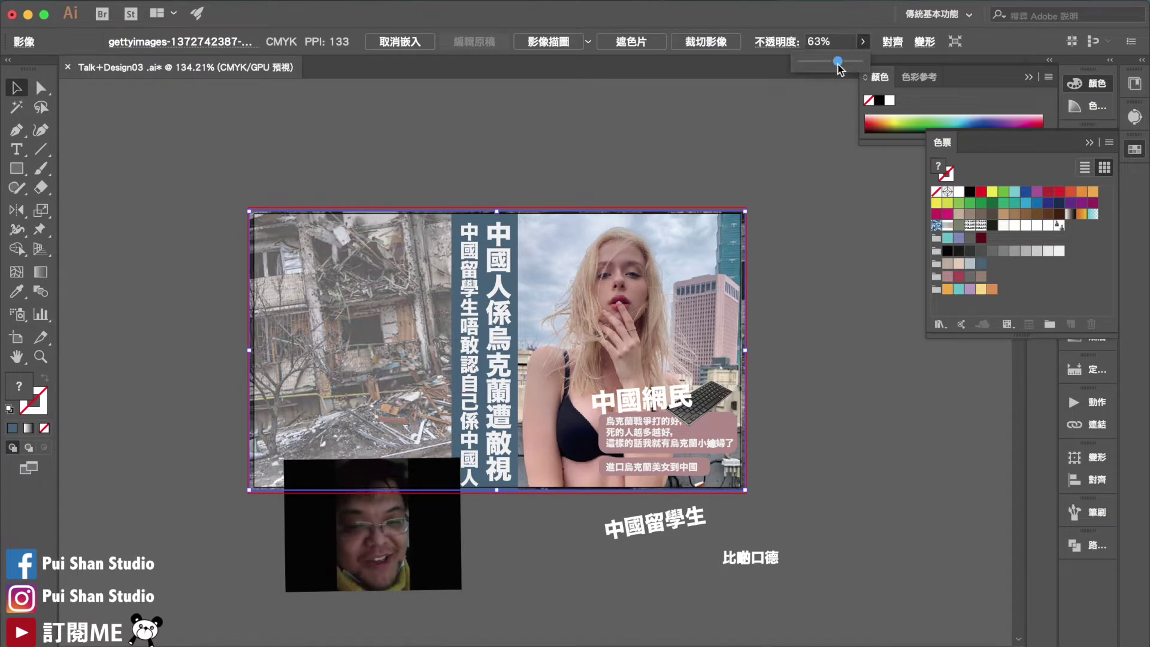
{"action": "left_click", "coordinate": [812, 184]}
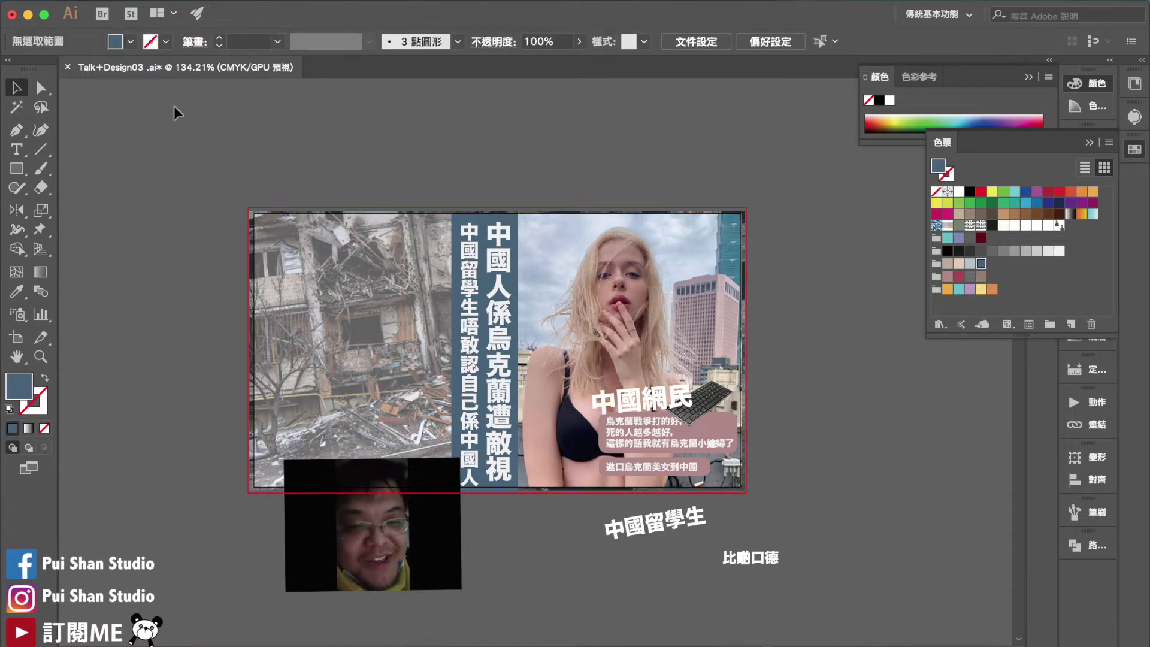
Step: Draw a rectangle covering the artboard and send it to the back, behind the semi-transparent background photo
{"action": "left_click_drag", "start_coordinate": [254, 213], "coordinate": [741, 487]}
{"action": "right_click", "coordinate": [498, 339]}
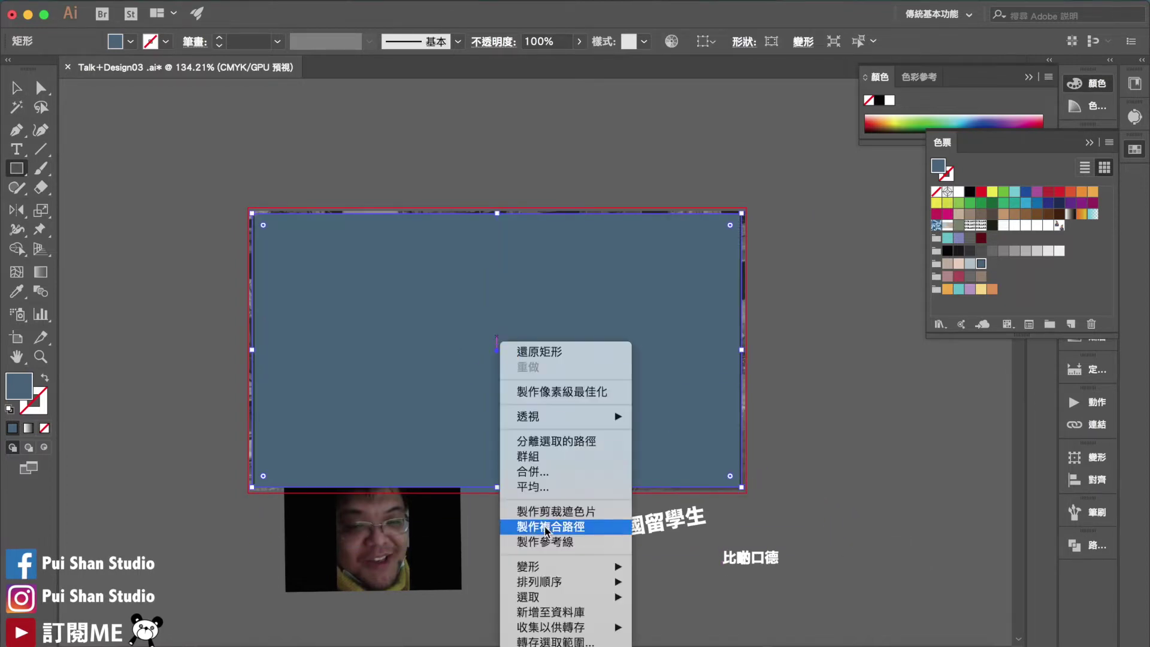
{"action": "mouse_move", "coordinate": [599, 589]}
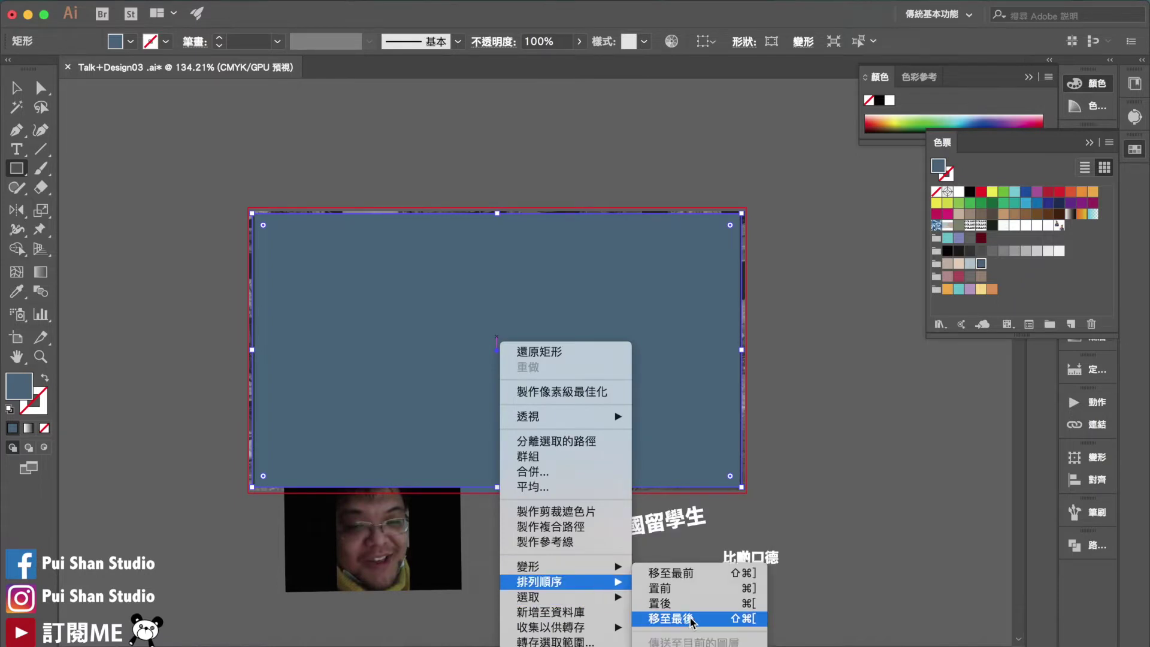
{"action": "left_click", "coordinate": [671, 616]}
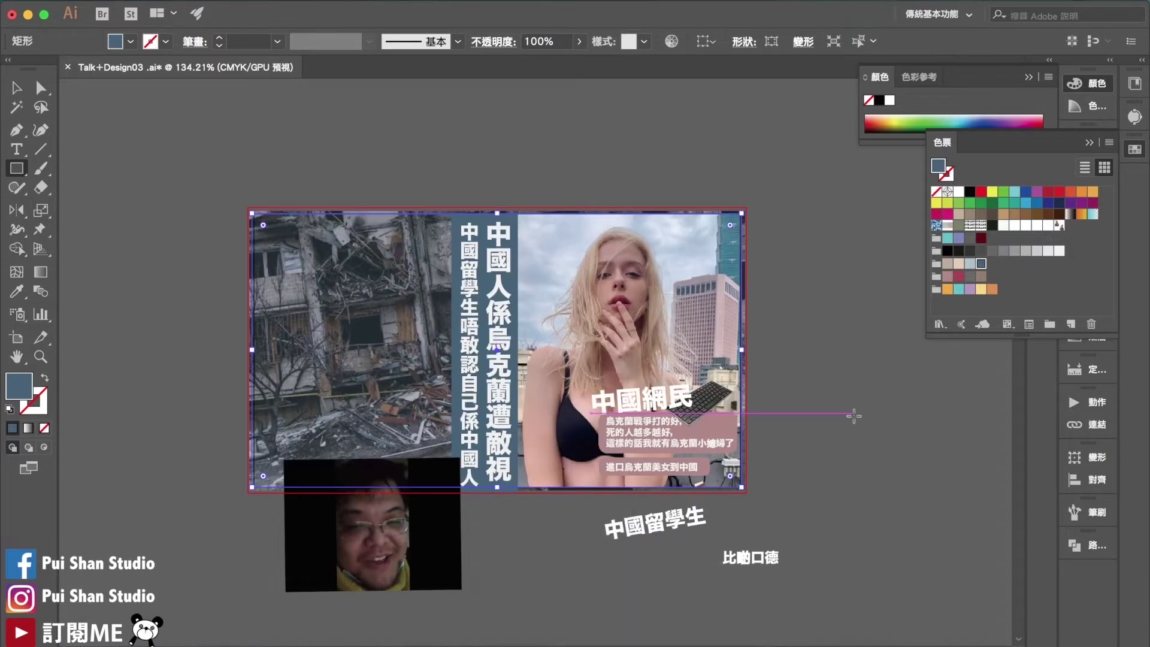
Step: Try several gray swatches on the backing rectangle and fill it with a medium-dark gray
{"action": "left_click", "coordinate": [980, 252]}
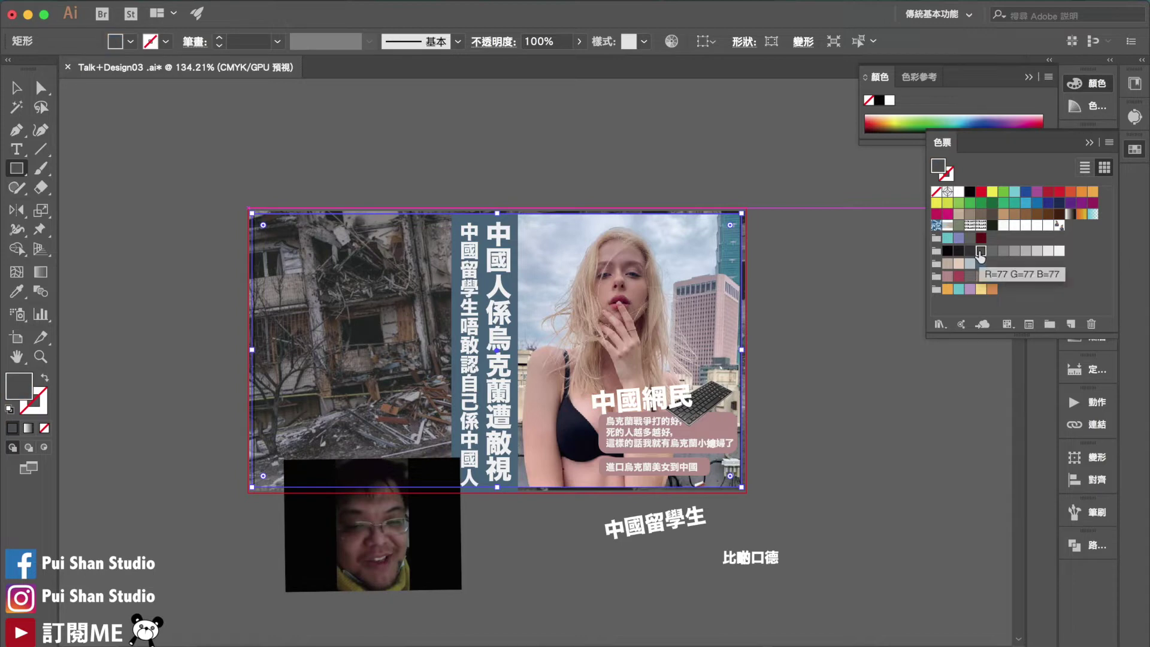
{"action": "left_click", "coordinate": [969, 253]}
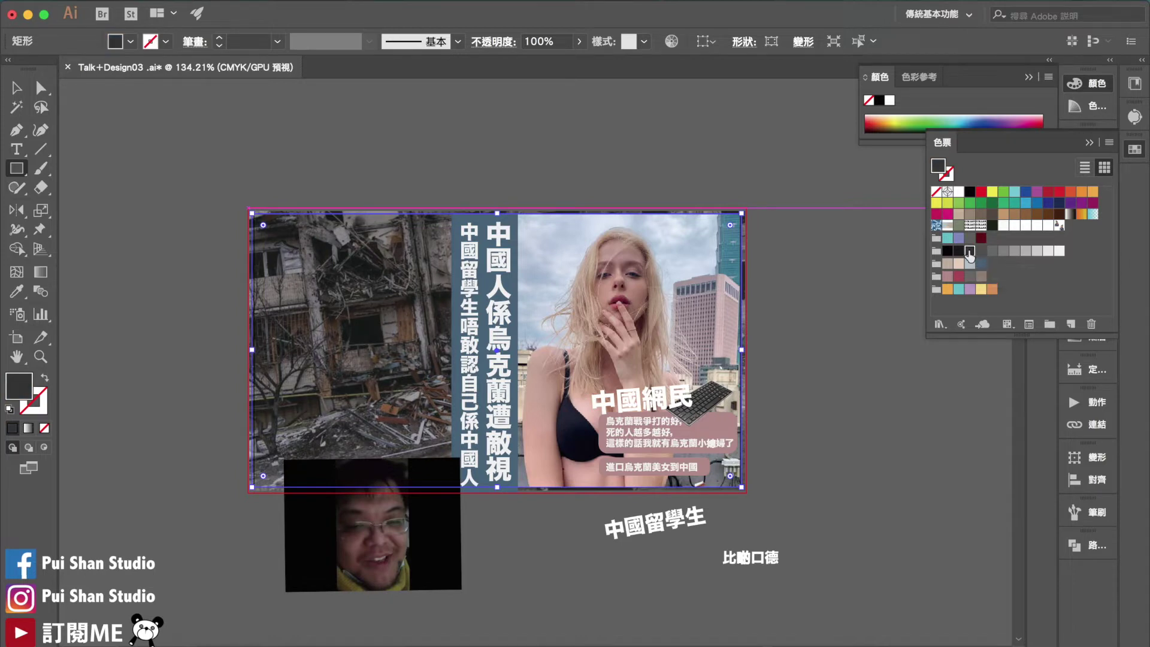
{"action": "left_click", "coordinate": [991, 252]}
{"action": "left_click", "coordinate": [1016, 251]}
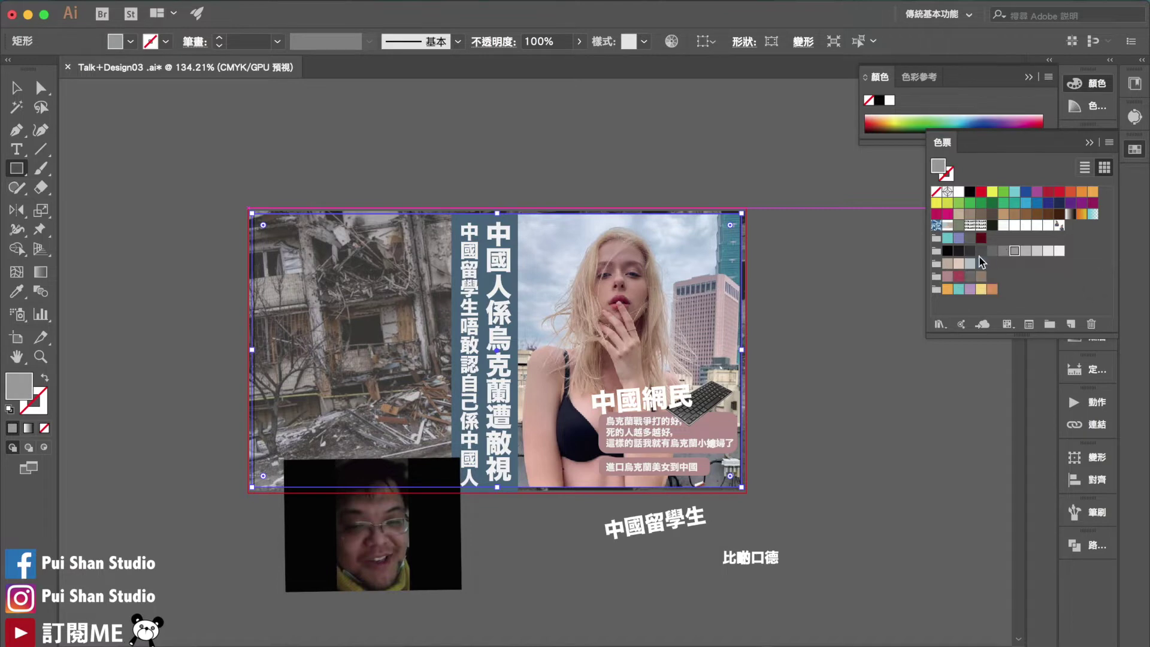
{"action": "left_click", "coordinate": [992, 251]}
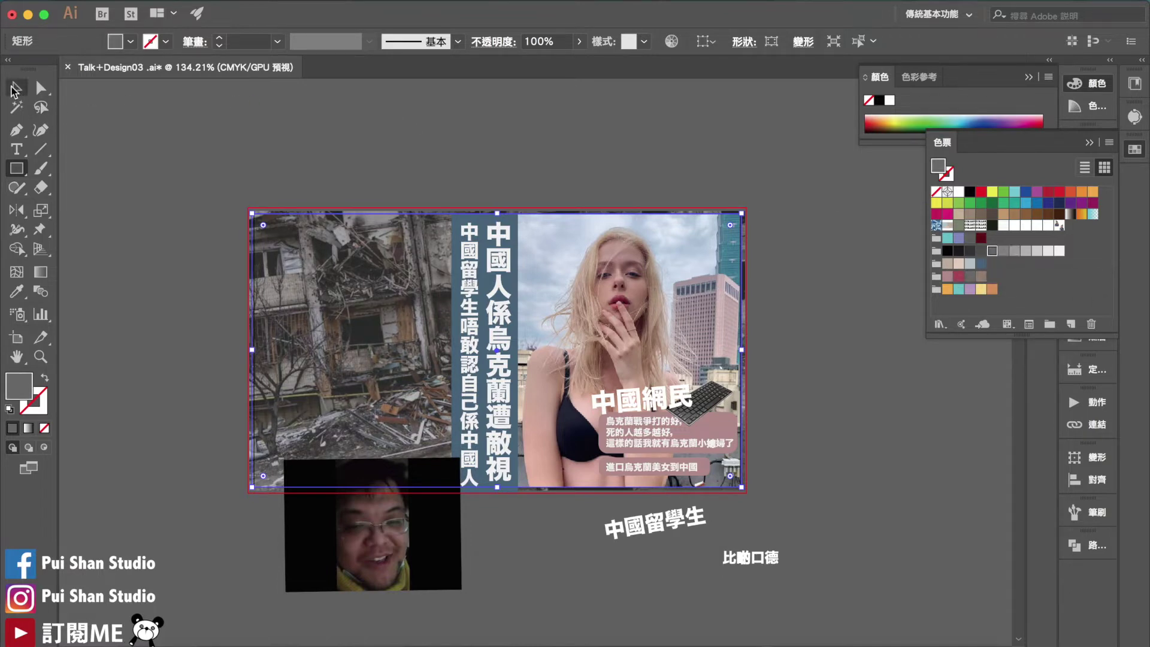
{"action": "left_click", "coordinate": [15, 90]}
{"action": "left_click", "coordinate": [534, 156]}
Step: Nudge both columns of the vertical headline text slightly upward within the blue banner
{"action": "scroll", "coordinate": [783, 337], "scroll_direction": "up", "scroll_amount": 5}
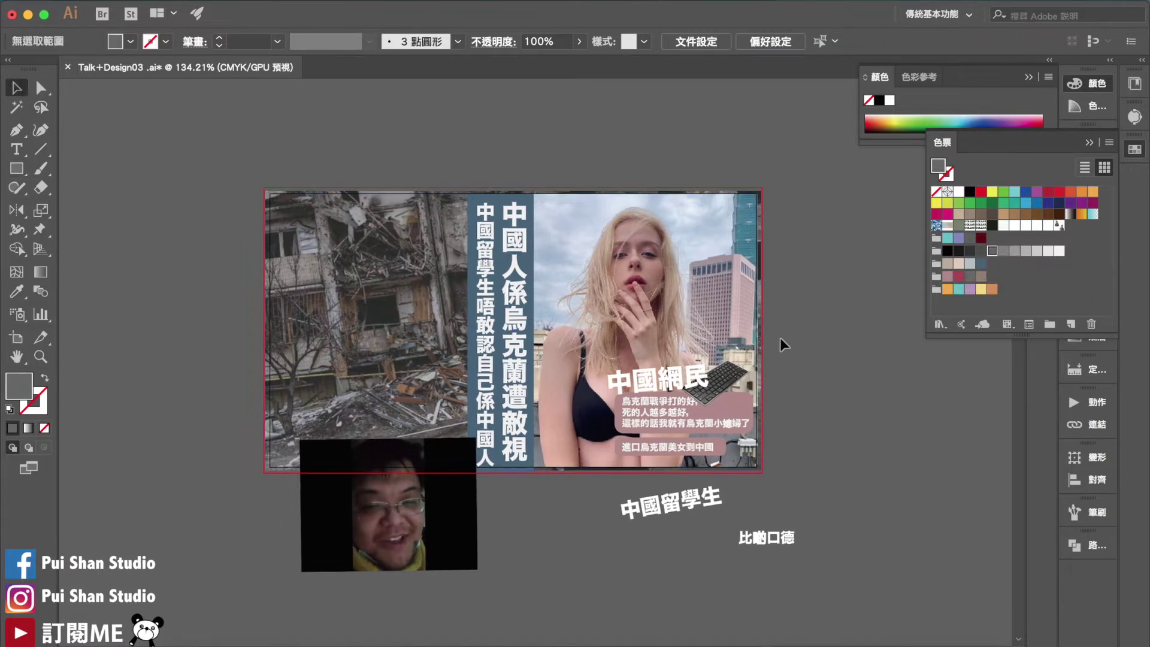
{"action": "scroll", "coordinate": [780, 338], "scroll_direction": "up", "scroll_amount": 2}
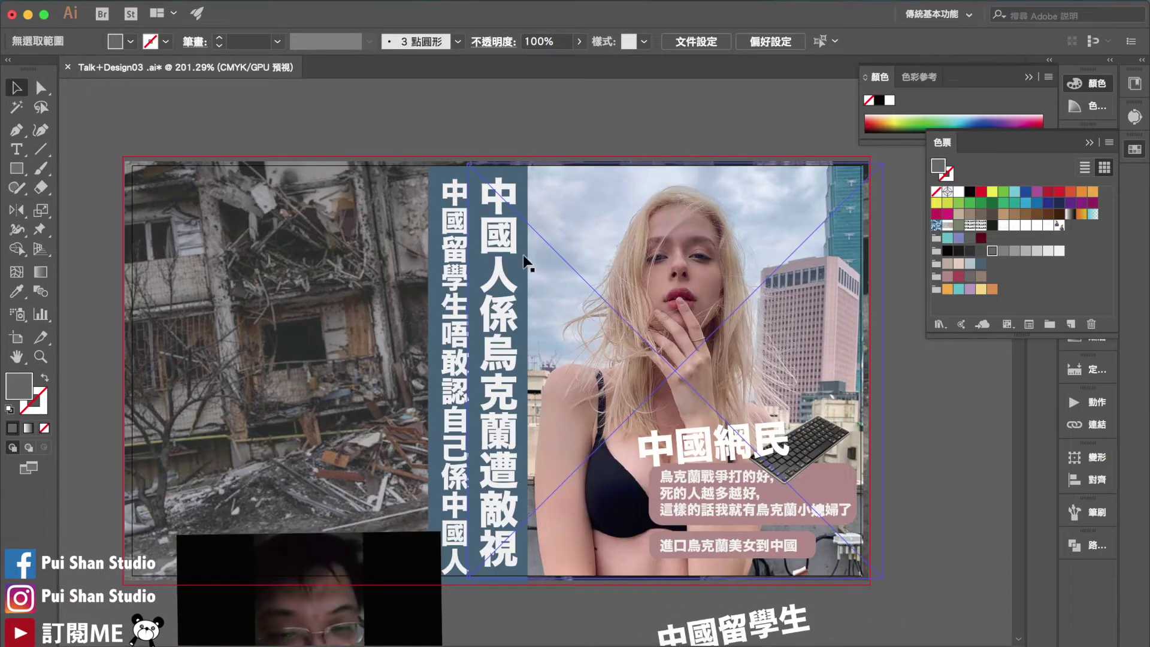
{"action": "left_click", "coordinate": [502, 258]}
{"action": "left_click", "coordinate": [455, 285], "text": "shift"}
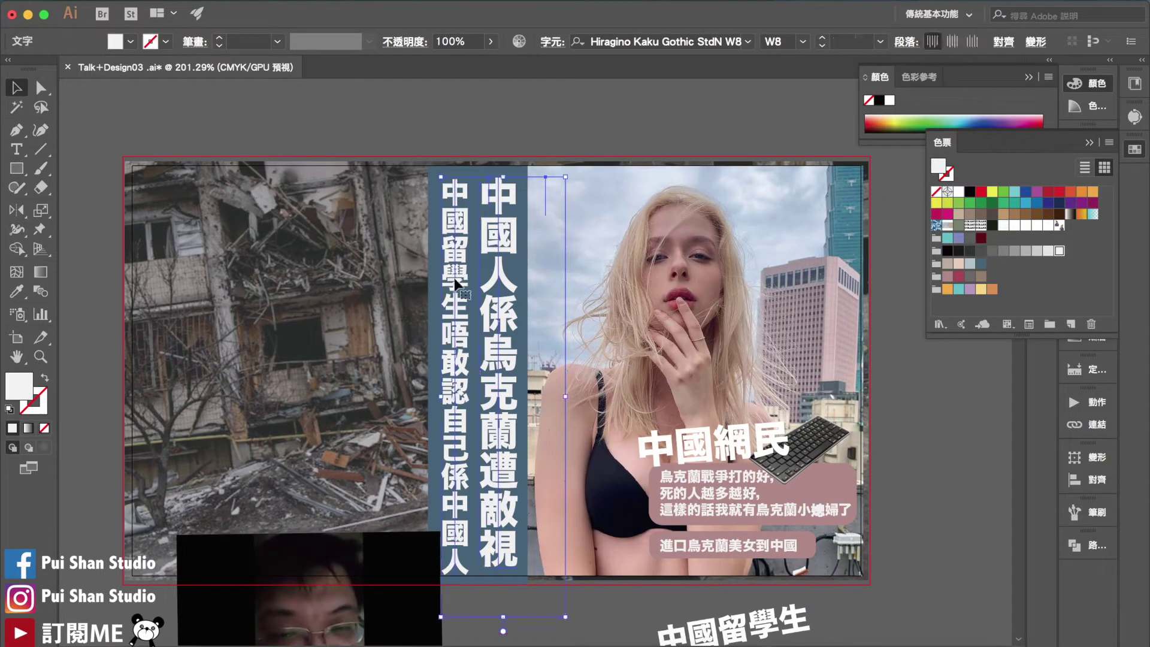
{"action": "key", "text": "Up"}
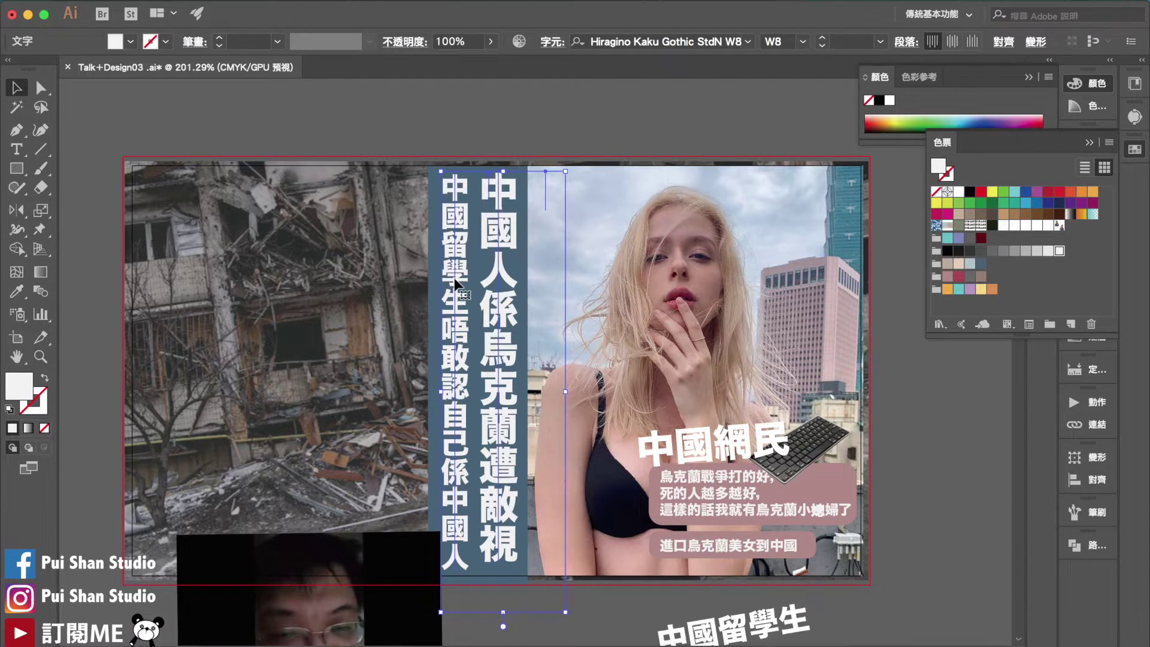
Step: Move the man's selfie photo down so it sits entirely on the pasteboard below the artboard
{"action": "scroll", "coordinate": [455, 284], "scroll_direction": "down", "scroll_amount": 3}
{"action": "scroll", "coordinate": [455, 284], "scroll_direction": "left", "scroll_amount": 2}
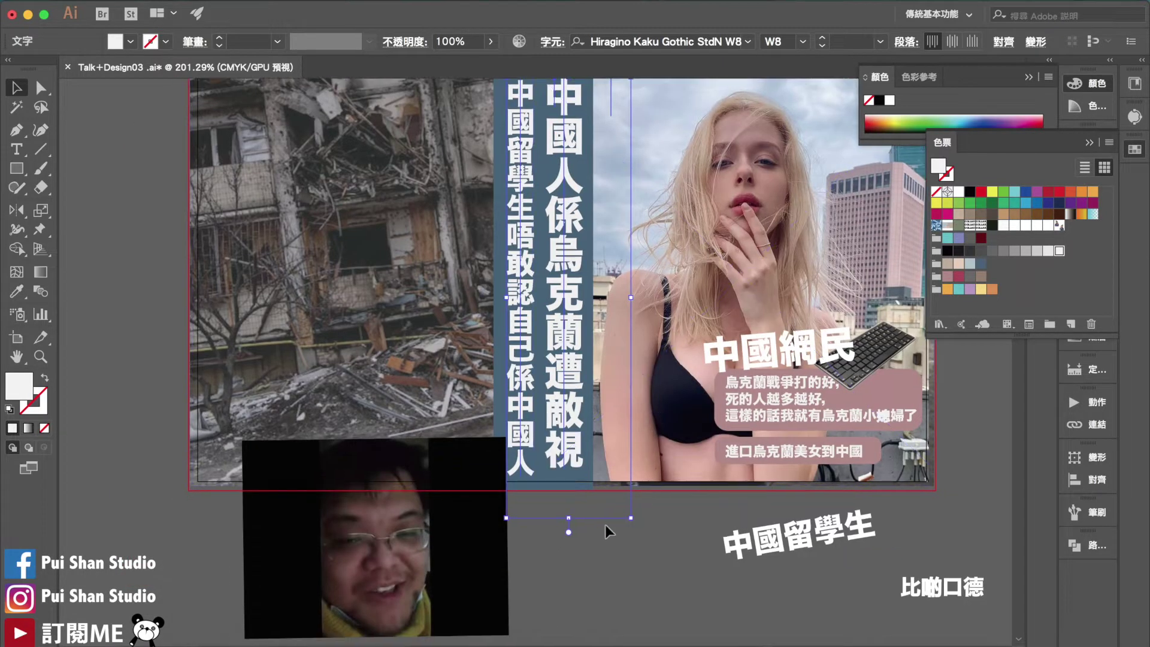
{"action": "left_click", "coordinate": [613, 566]}
{"action": "scroll", "coordinate": [613, 566], "scroll_direction": "down", "scroll_amount": 3}
{"action": "scroll", "coordinate": [613, 566], "scroll_direction": "left", "scroll_amount": 2}
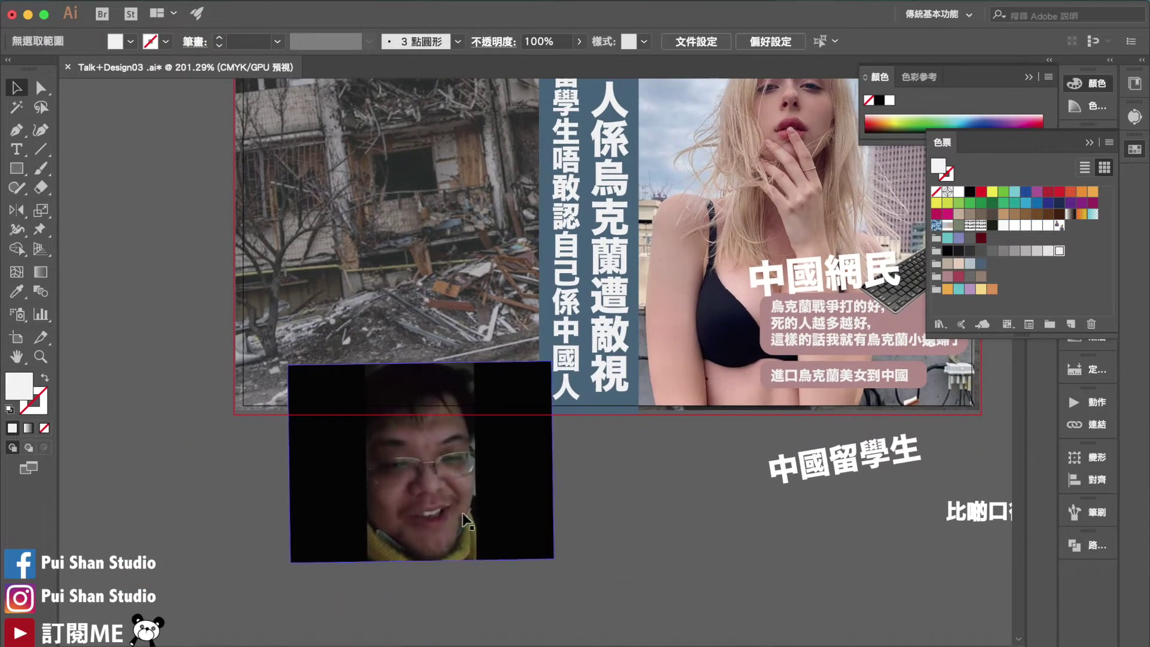
{"action": "left_click", "coordinate": [430, 497]}
{"action": "scroll", "coordinate": [455, 509], "scroll_direction": "up", "scroll_amount": 2}
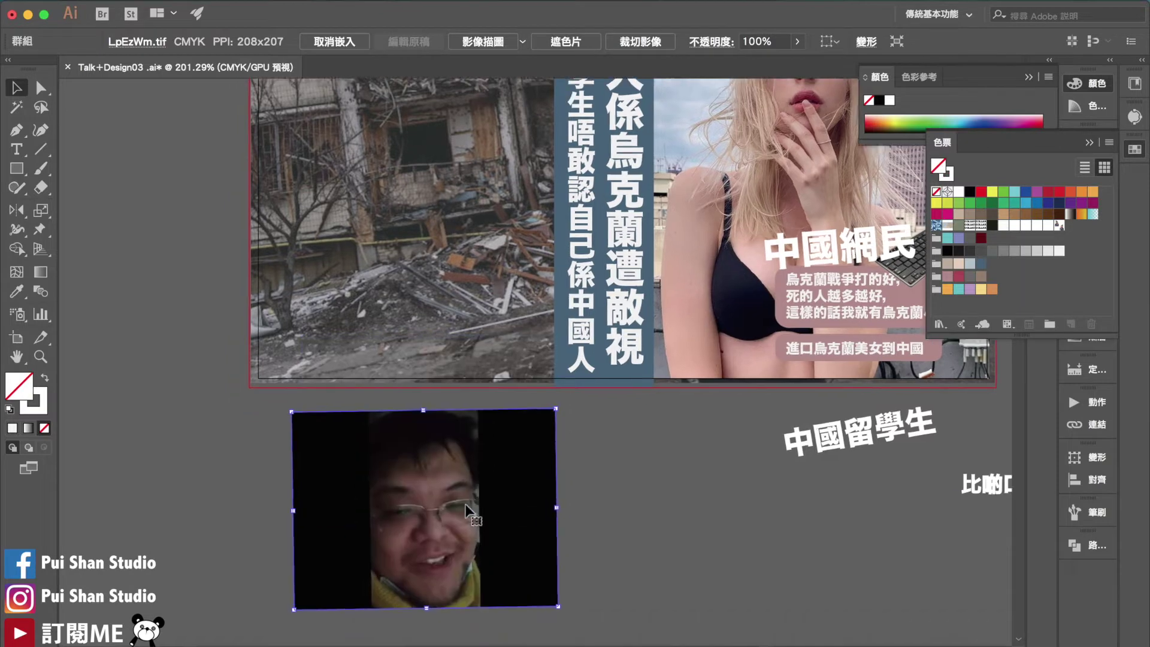
{"action": "scroll", "coordinate": [466, 510], "scroll_direction": "up", "scroll_amount": 1}
{"action": "scroll", "coordinate": [465, 510], "scroll_direction": "down", "scroll_amount": 2}
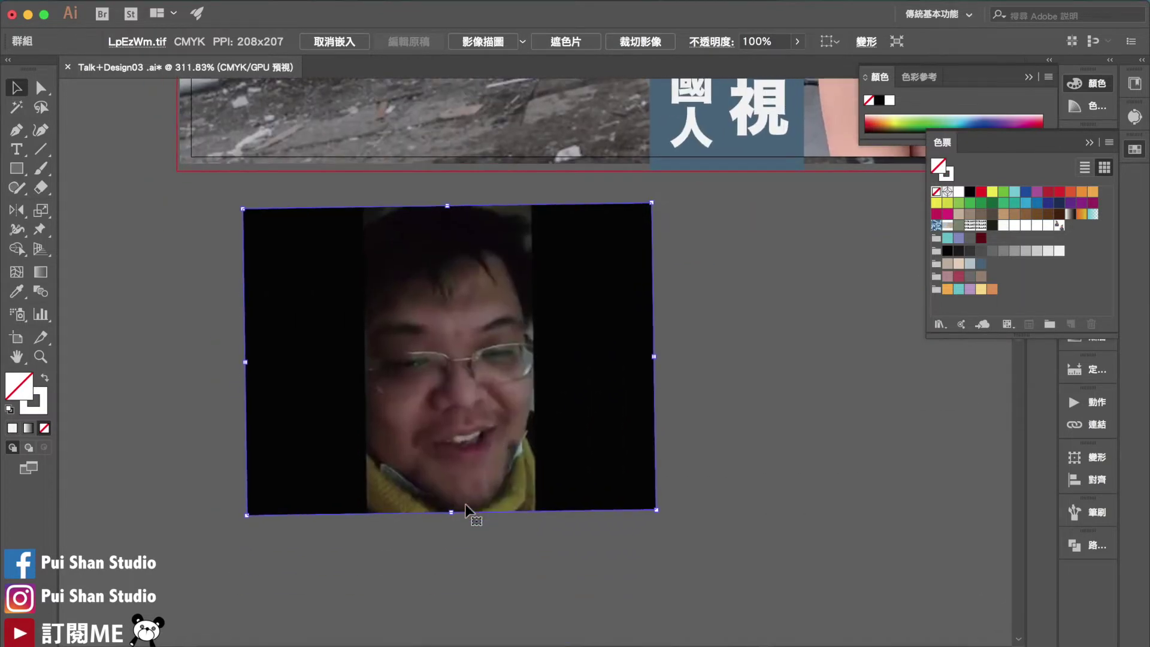
Step: Draw a circle about 3.38 cm in diameter over the selfie photo and centre it on the face
{"action": "left_click_drag", "start_coordinate": [11, 169], "coordinate": [90, 207]}
{"action": "left_click_drag", "start_coordinate": [356, 258], "coordinate": [595, 496]}
{"action": "key", "text": "v"}
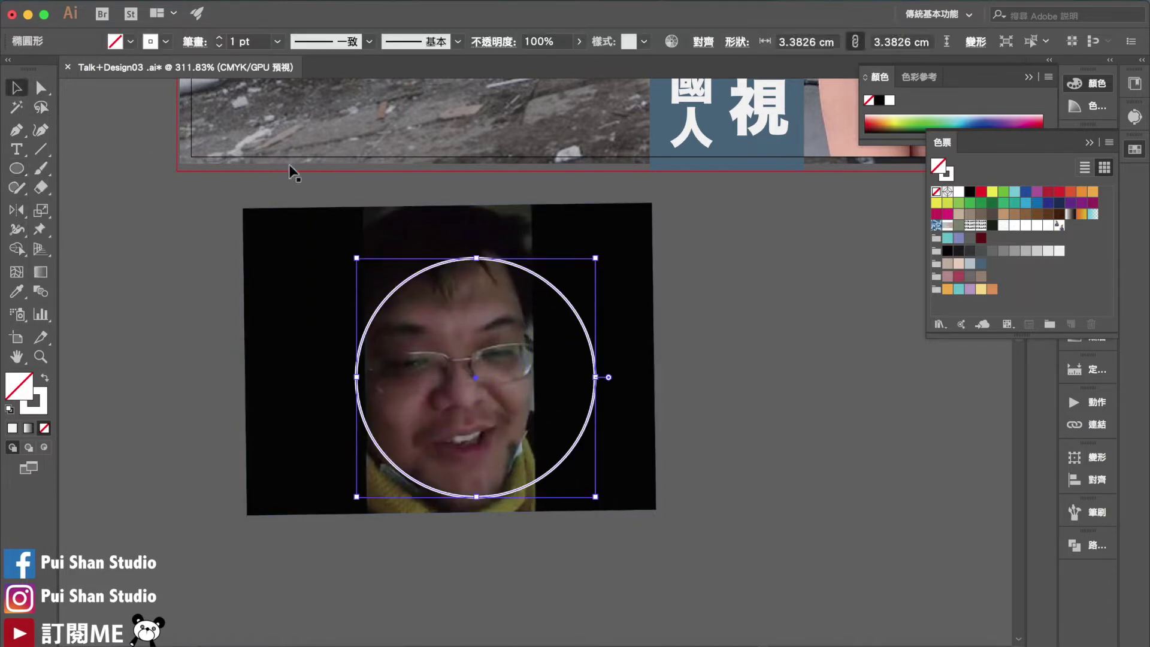
{"action": "left_click_drag", "start_coordinate": [521, 267], "coordinate": [500, 271]}
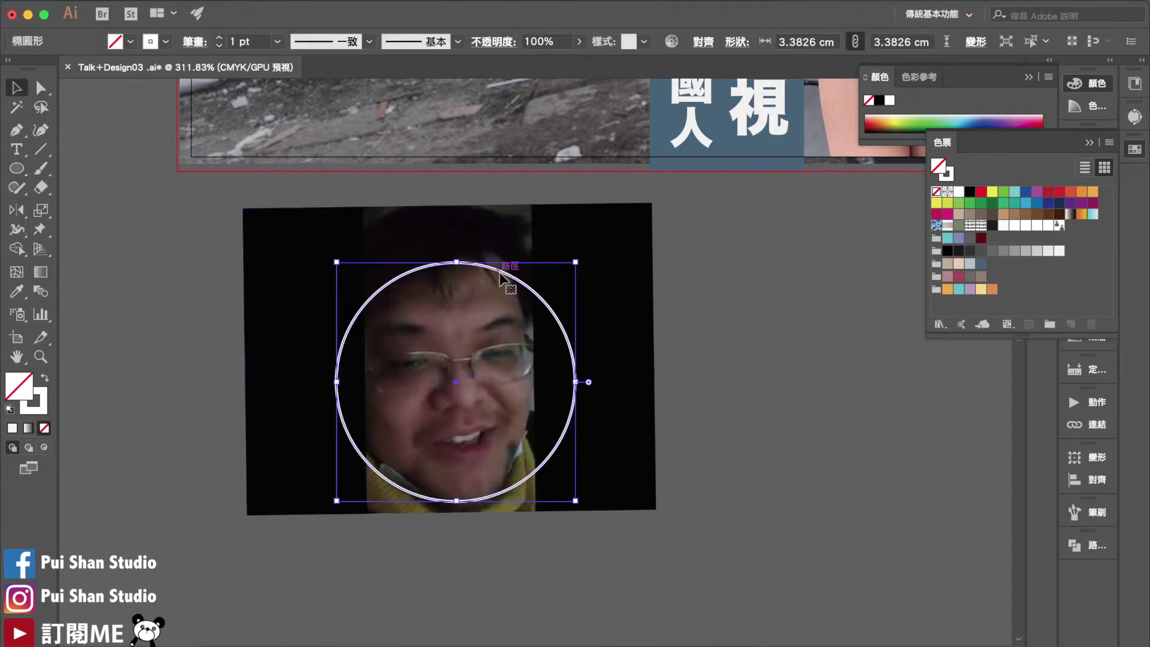
Step: Clip the selfie photo to the circle with a clipping mask
{"action": "left_click", "coordinate": [580, 236], "text": "shift"}
{"action": "right_click", "coordinate": [558, 230]}
{"action": "left_click", "coordinate": [657, 342]}
{"action": "left_click", "coordinate": [771, 355]}
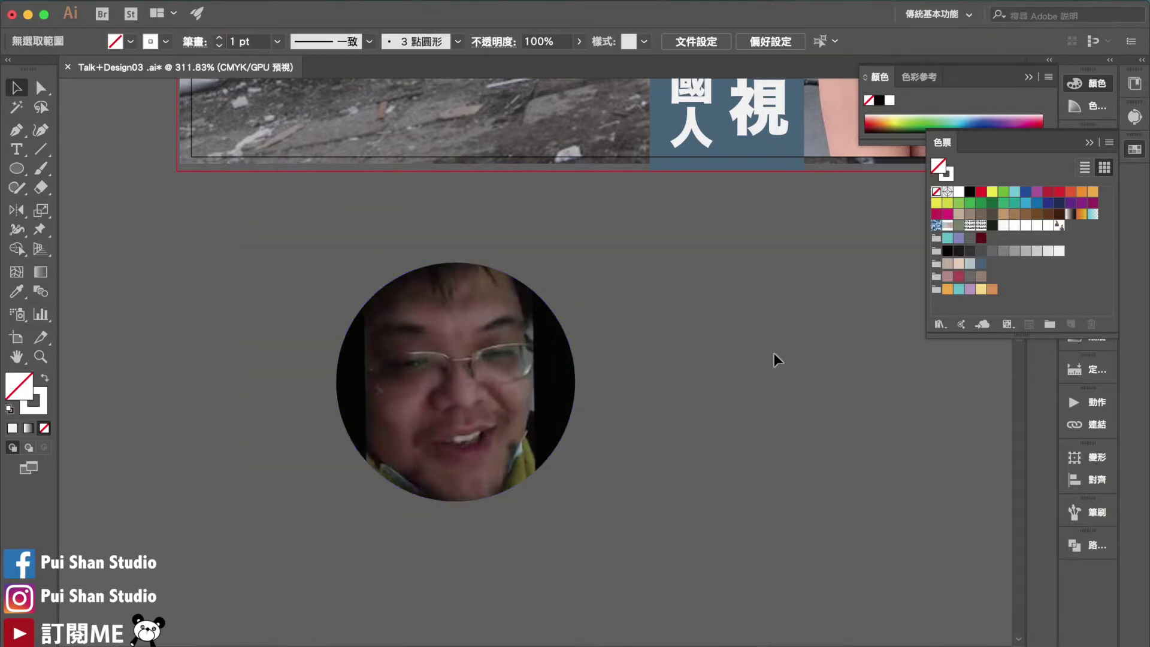
Step: Place the circular face photo on the ruined-building background and shrink it to about 2.88 cm in diameter
{"action": "scroll", "coordinate": [771, 354], "scroll_direction": "down", "scroll_amount": 4}
{"action": "scroll", "coordinate": [771, 355], "scroll_direction": "up", "scroll_amount": 4}
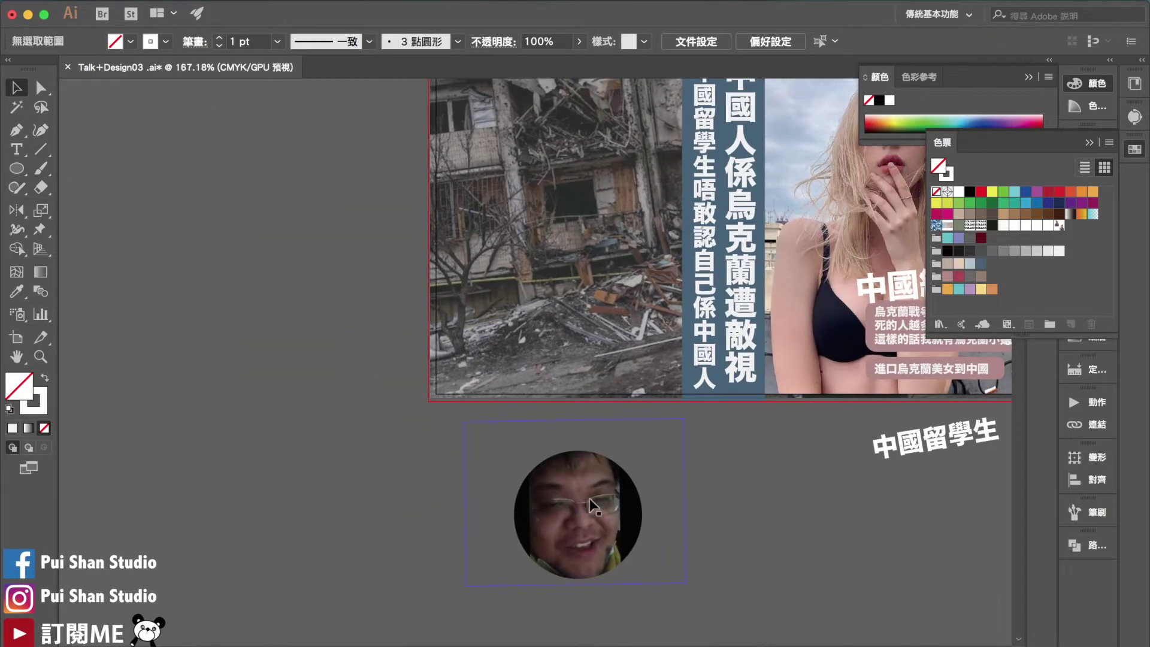
{"action": "left_click_drag", "start_coordinate": [602, 497], "coordinate": [446, 420]}
{"action": "mouse_move", "coordinate": [456, 365]}
{"action": "left_mouse_down"}
{"action": "mouse_move", "coordinate": [457, 393]}
{"action": "mouse_move", "coordinate": [468, 381]}
{"action": "left_mouse_up"}
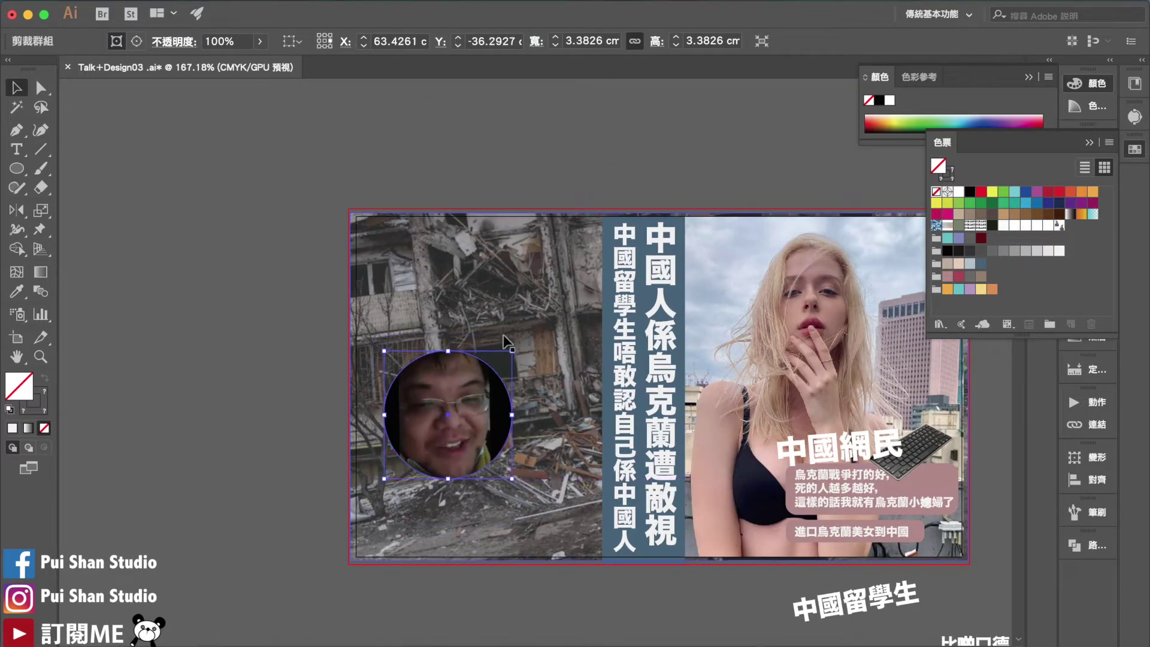
{"action": "left_click_drag", "start_coordinate": [513, 351], "coordinate": [492, 370]}
{"action": "left_click_drag", "start_coordinate": [464, 408], "coordinate": [464, 393]}
Step: Place the 中國留學生 title over the top edge of the circular face, bring it to the front, and shift the face slightly right
{"action": "scroll", "coordinate": [463, 393], "scroll_direction": "right", "scroll_amount": 5}
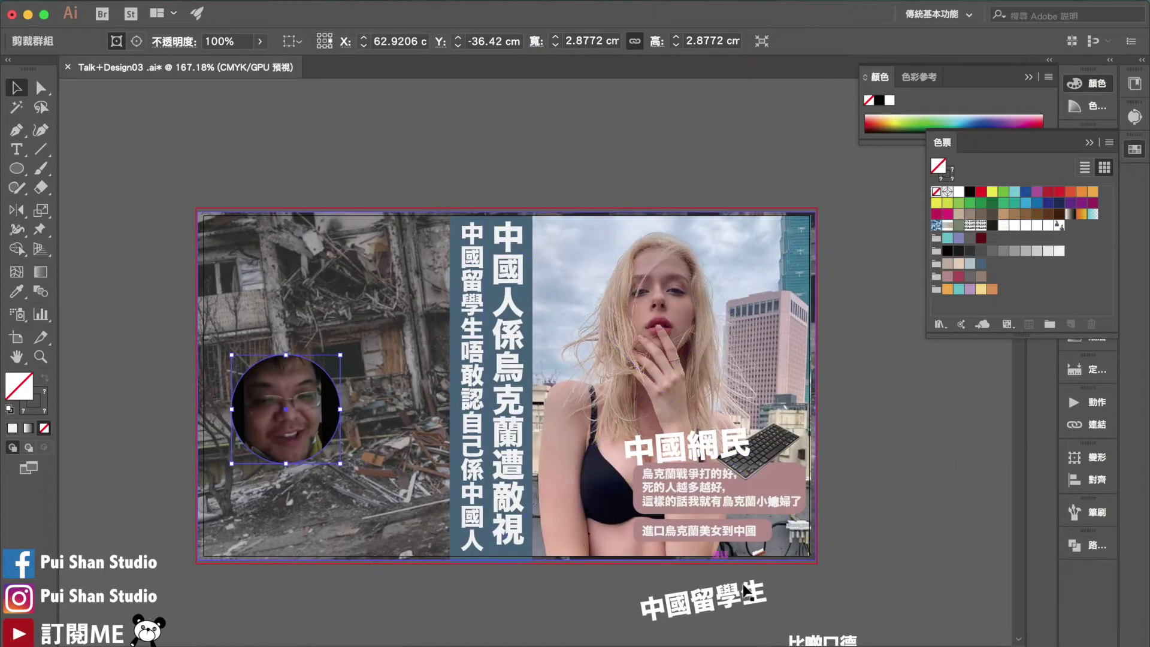
{"action": "left_click_drag", "start_coordinate": [692, 606], "coordinate": [298, 357]}
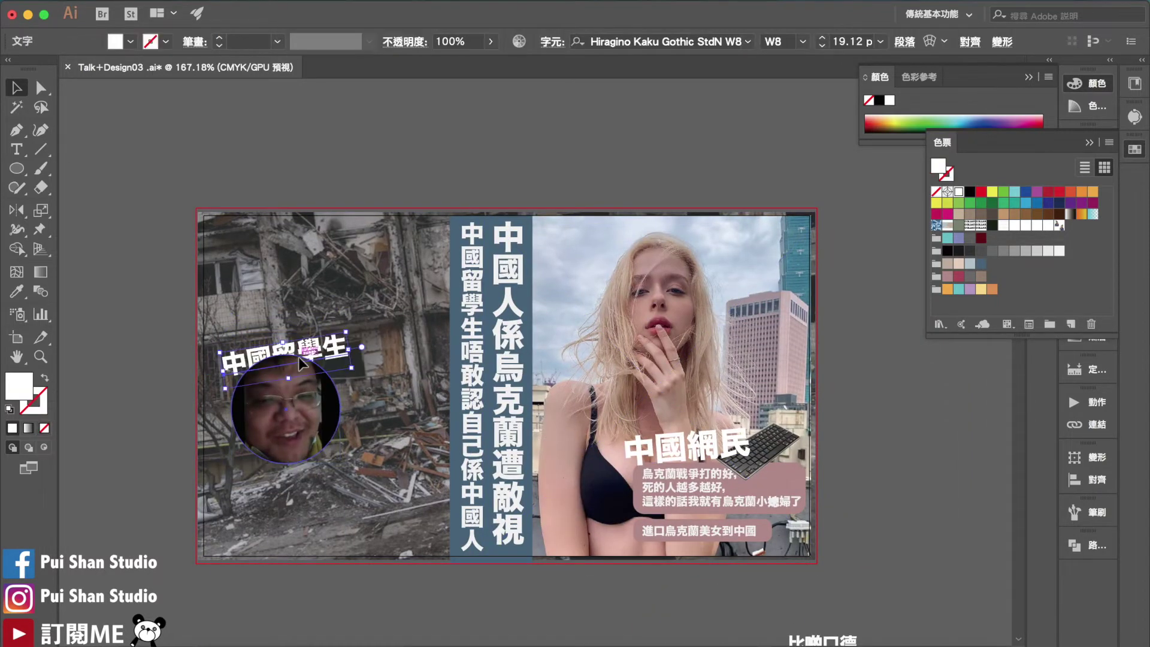
{"action": "right_click", "coordinate": [298, 357]}
{"action": "mouse_move", "coordinate": [427, 577]}
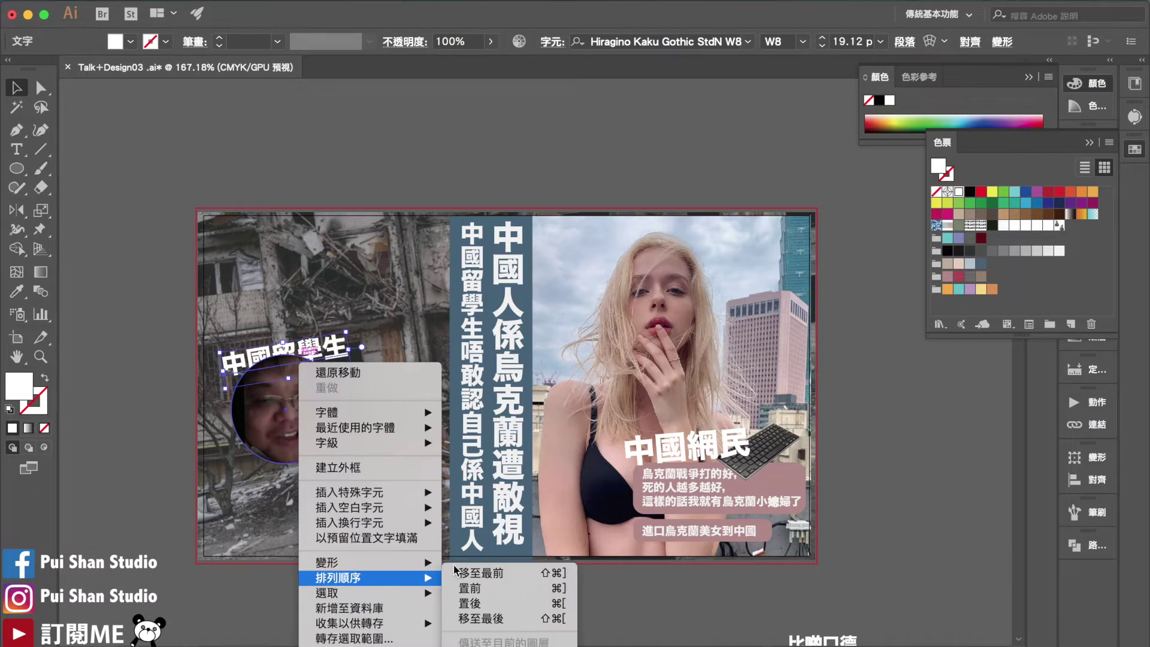
{"action": "left_click", "coordinate": [489, 574]}
{"action": "left_click", "coordinate": [486, 605]}
{"action": "left_click_drag", "start_coordinate": [292, 431], "coordinate": [431, 391]}
Step: Draw a stick figure's torso and one leg below the face with the Pen tool, using a white stroke without fill
{"action": "key", "text": "p"}
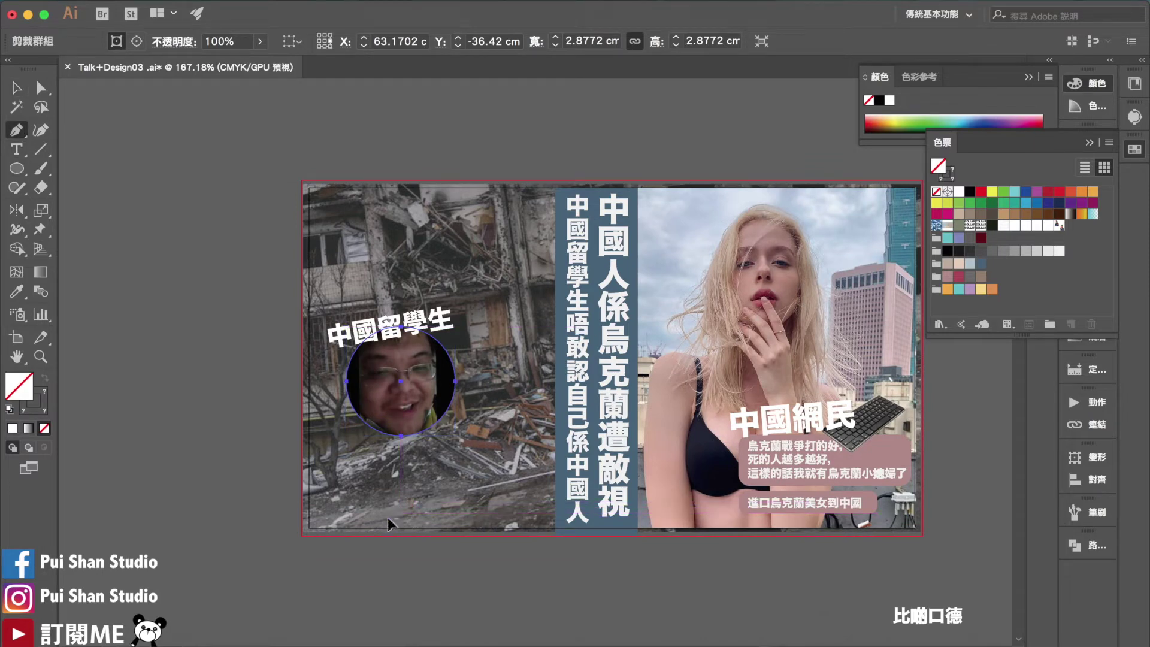
{"action": "left_click", "coordinate": [405, 496]}
{"action": "left_click", "coordinate": [408, 424]}
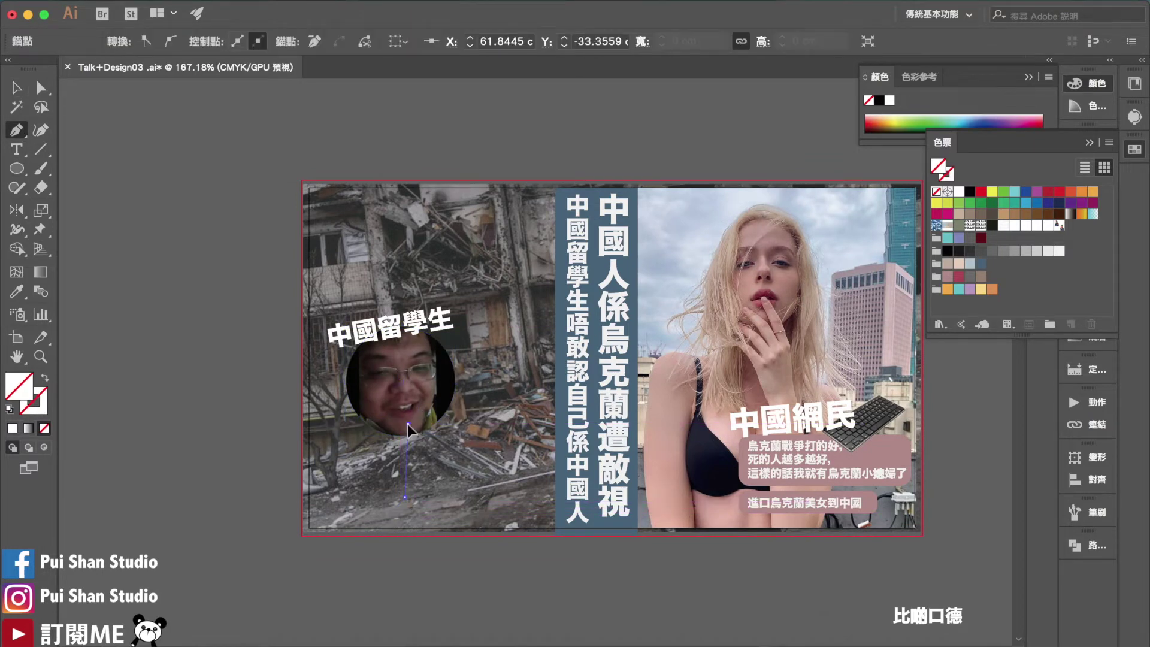
{"action": "left_click", "coordinate": [12, 428]}
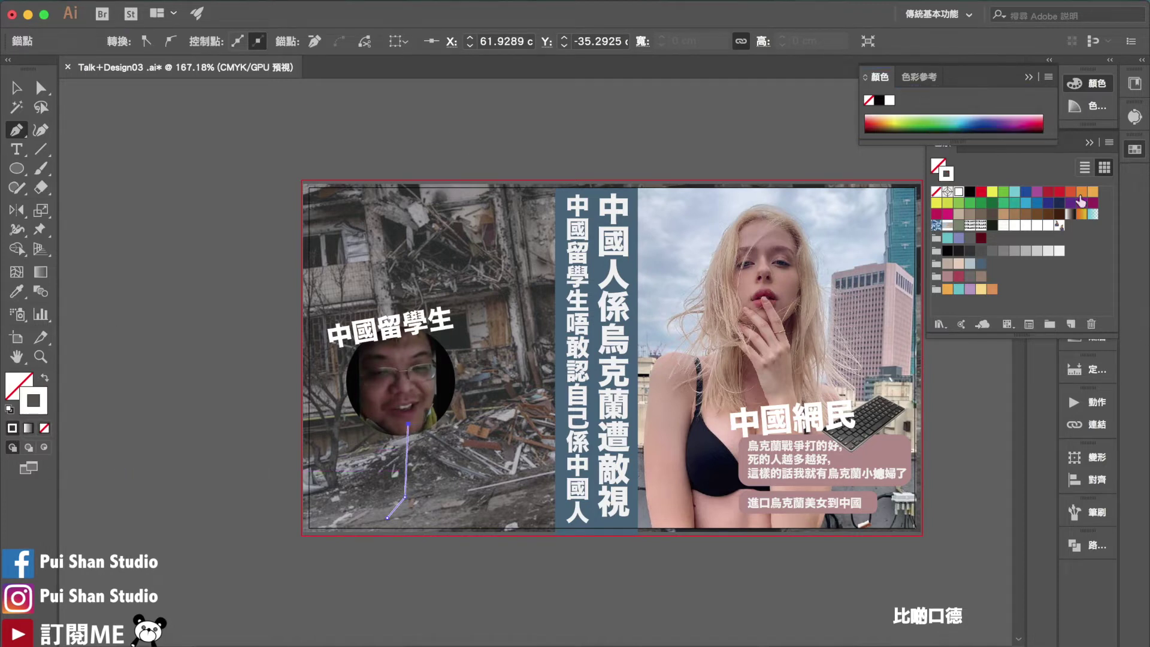
Step: Set the stroke weight of the stick figure's torso and leg line to 3 pt
{"action": "left_click", "coordinate": [1087, 144]}
{"action": "left_click", "coordinate": [1041, 195]}
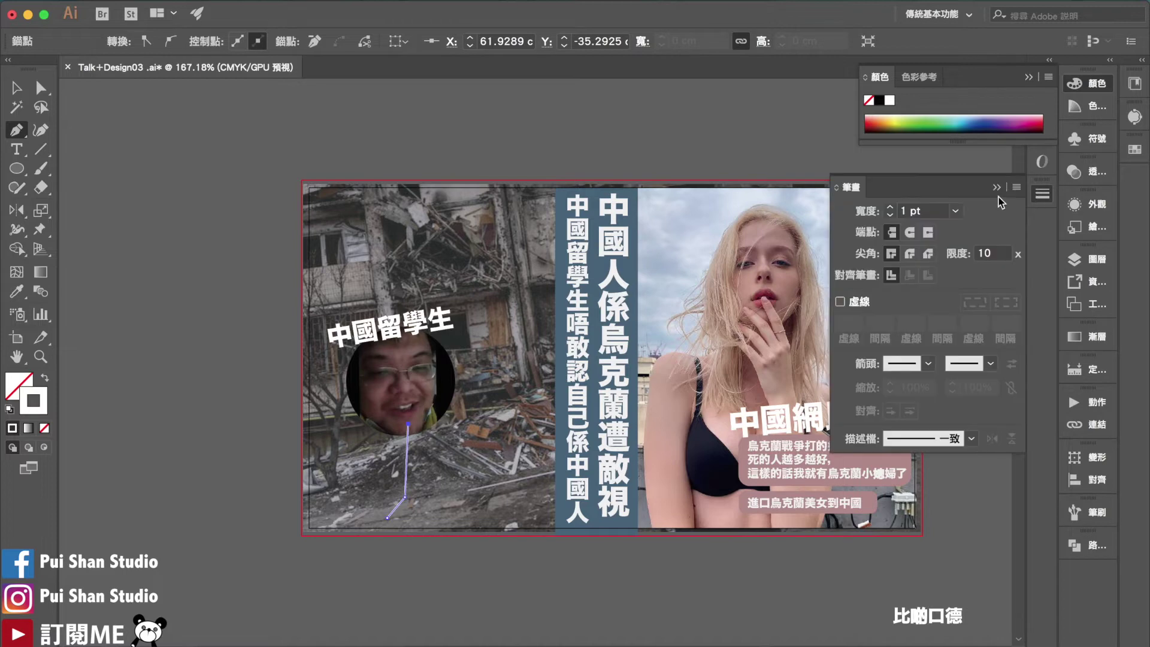
{"action": "left_click", "coordinate": [955, 211]}
{"action": "left_click", "coordinate": [970, 319]}
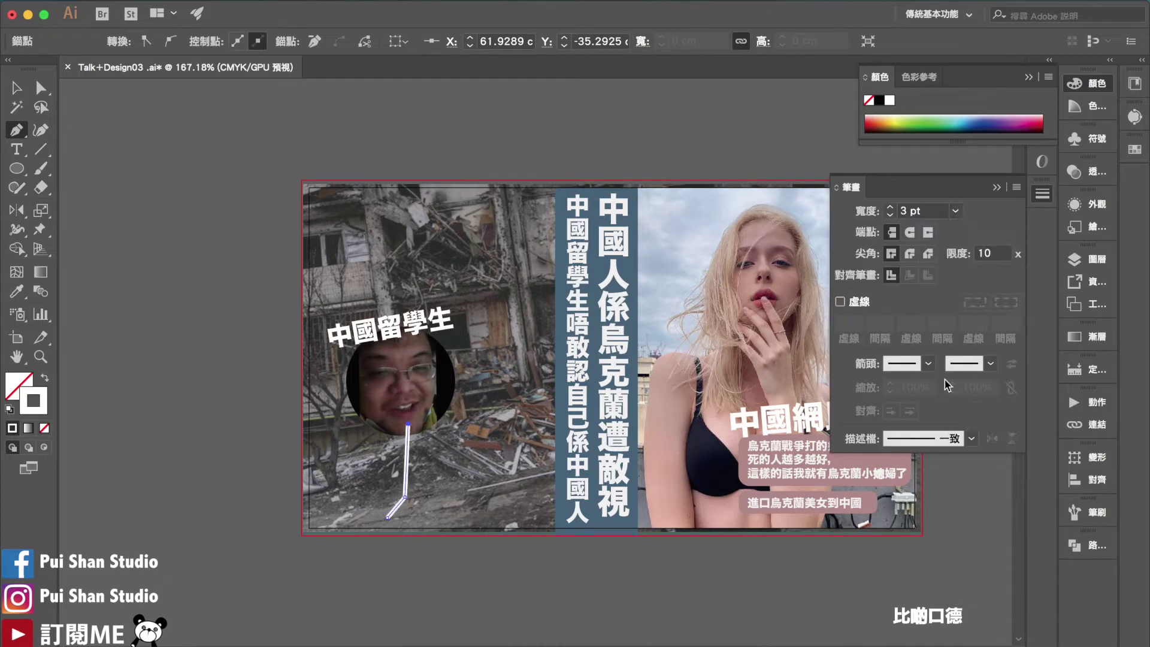
{"action": "key", "text": "super+shift+a"}
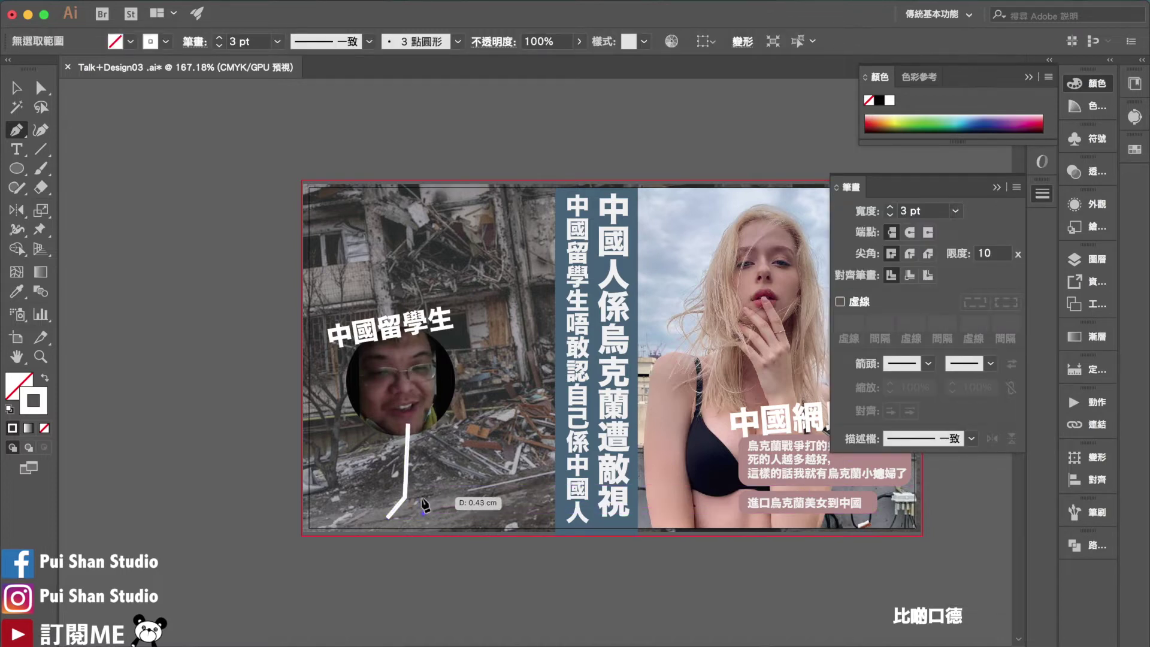
Step: Draw the stick figure's bent second leg and both arms as separate white 3 pt lines
{"action": "left_click", "coordinate": [406, 497]}
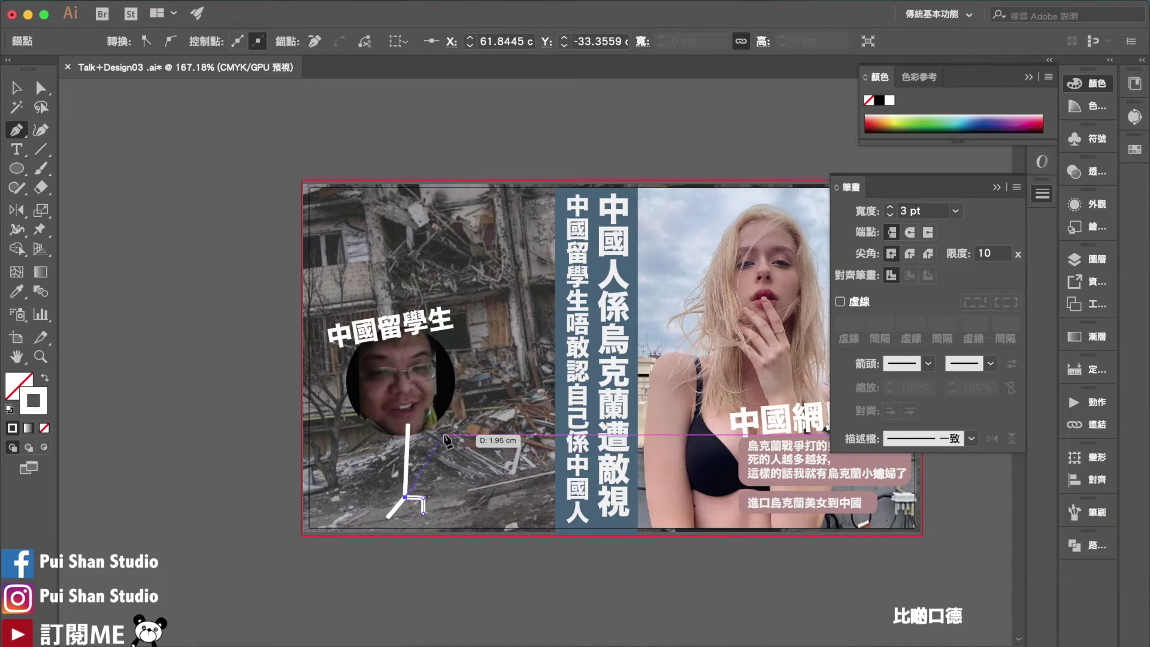
{"action": "left_click", "coordinate": [378, 454]}
{"action": "left_click", "coordinate": [402, 436]}
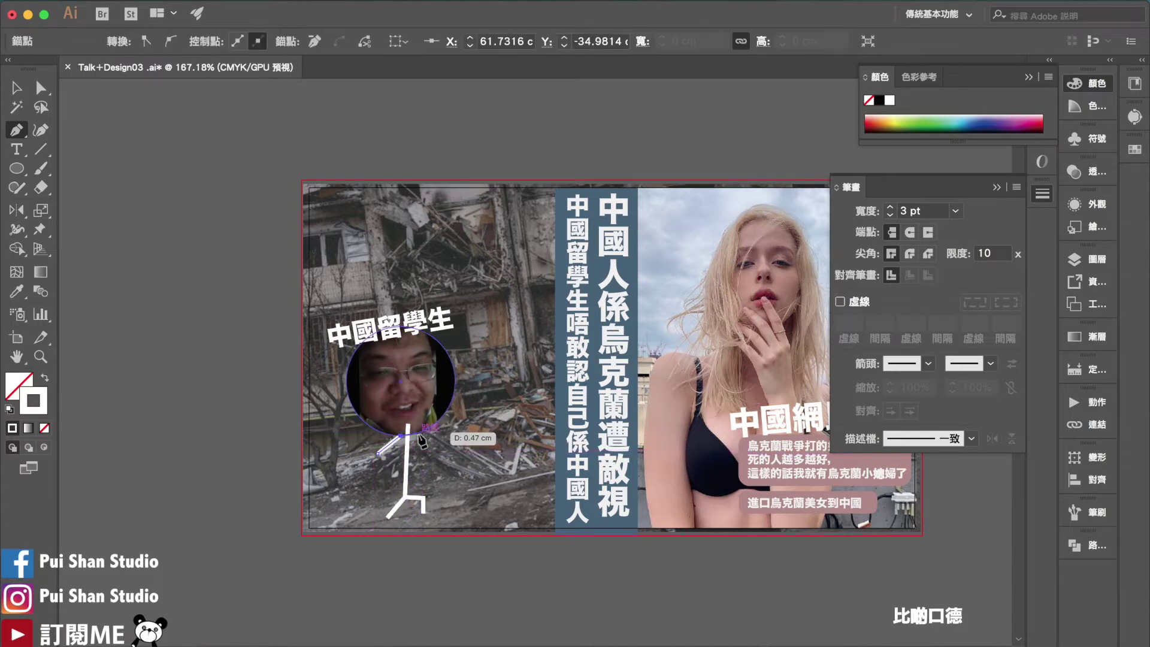
{"action": "key", "text": "Escape"}
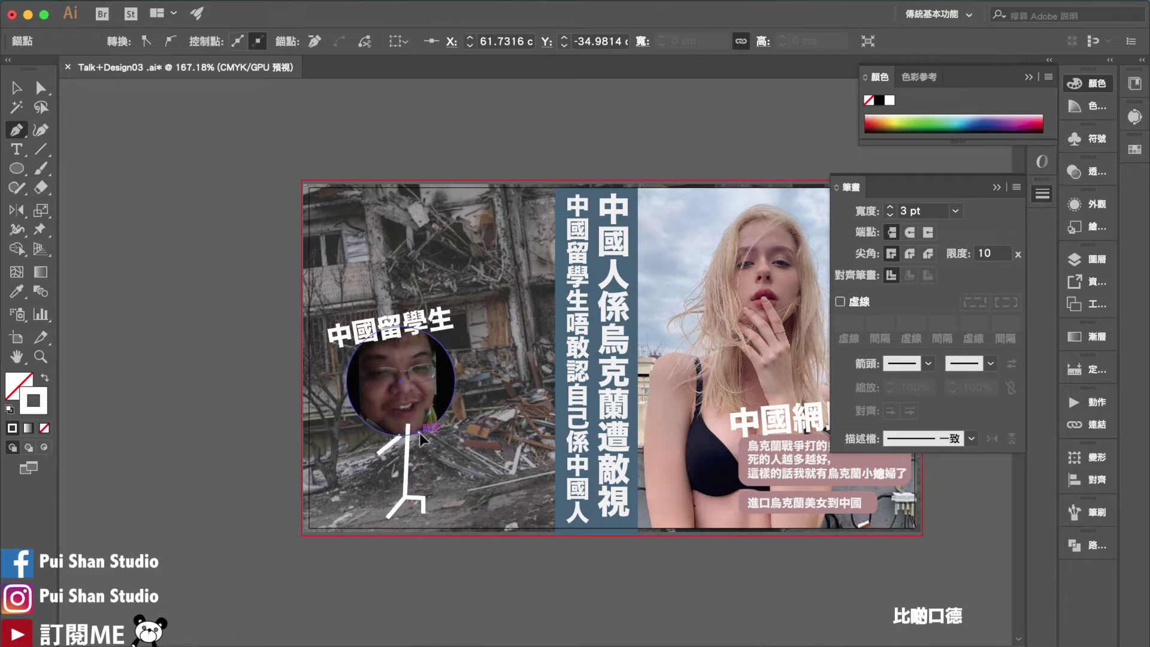
{"action": "left_click", "coordinate": [419, 433]}
{"action": "left_click", "coordinate": [460, 434]}
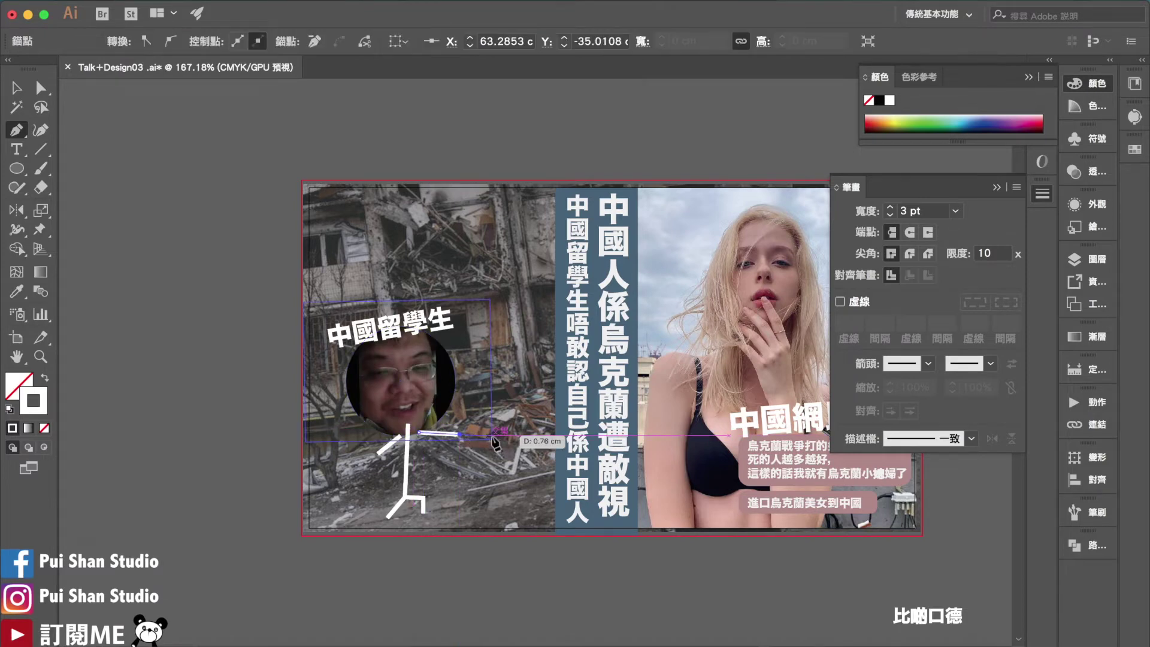
{"action": "left_click", "coordinate": [16, 88]}
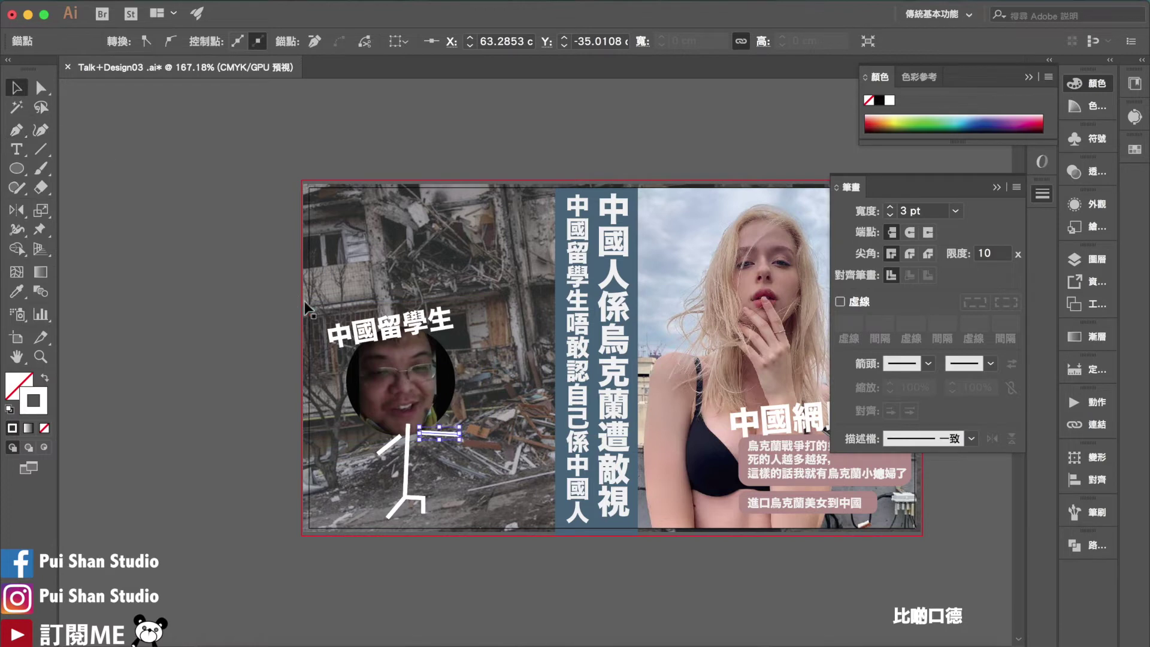
Step: Arrange the 中國留學生 title and the circular face in front of the stick figure's lines
{"action": "left_click", "coordinate": [423, 326]}
{"action": "left_click", "coordinate": [411, 381], "text": "shift"}
{"action": "right_click", "coordinate": [410, 382]}
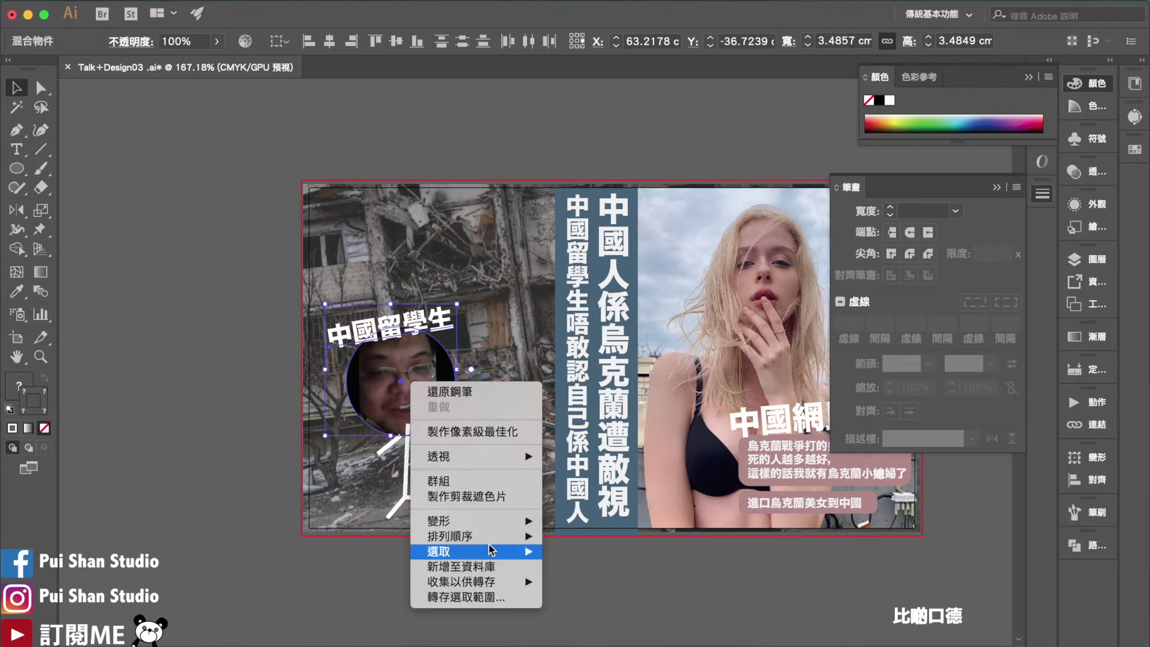
{"action": "mouse_move", "coordinate": [499, 537]}
{"action": "left_click", "coordinate": [581, 536]}
{"action": "left_click", "coordinate": [476, 576]}
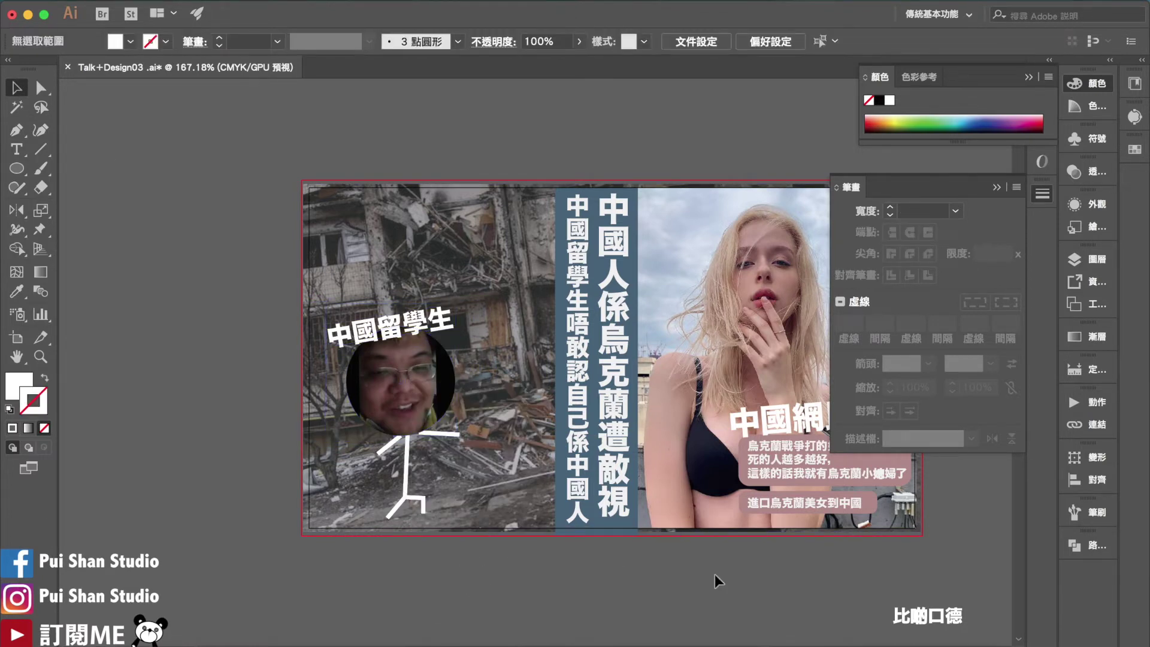
Step: Select all of the stick figure's lines and give them round caps and round joins
{"action": "left_click", "coordinate": [361, 436]}
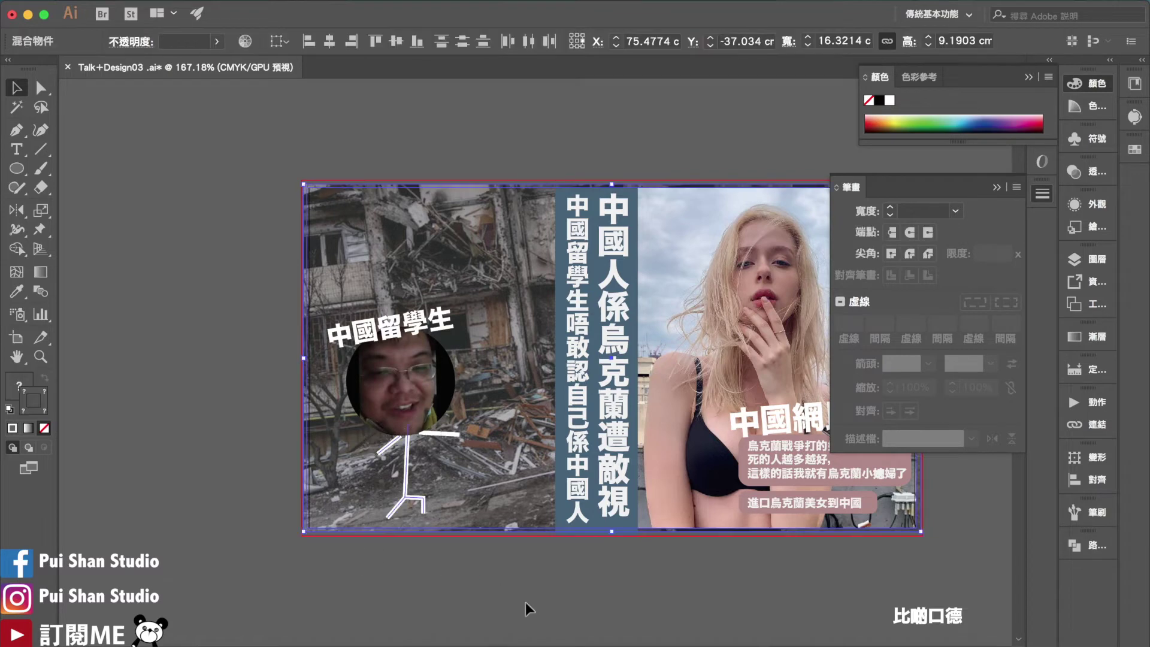
{"action": "left_click", "coordinate": [517, 598]}
{"action": "left_click_drag", "start_coordinate": [361, 423], "coordinate": [527, 588]}
{"action": "left_click", "coordinate": [494, 474], "text": "shift"}
{"action": "left_click", "coordinate": [429, 389], "text": "shift"}
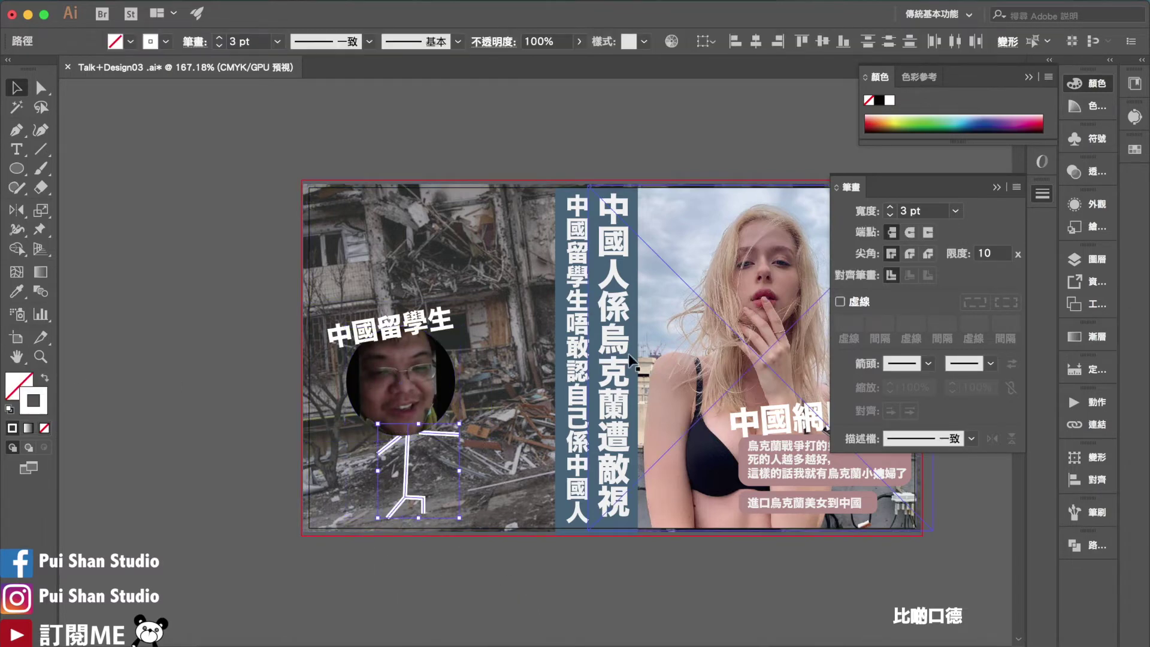
{"action": "left_click", "coordinate": [910, 254]}
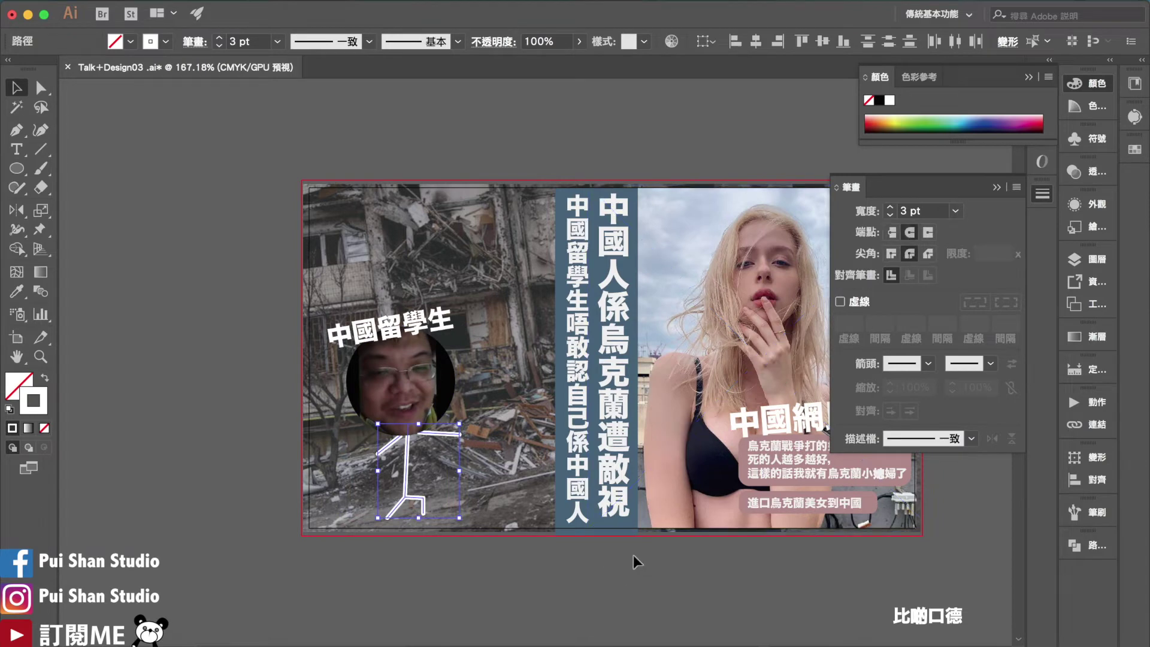
{"action": "left_click", "coordinate": [633, 558]}
Step: Place the 比啲口德 text beside the circular face and scale it down to about 11.26 pt
{"action": "left_click_drag", "start_coordinate": [954, 611], "coordinate": [772, 560]}
{"action": "left_click_drag", "start_coordinate": [655, 507], "coordinate": [524, 378]}
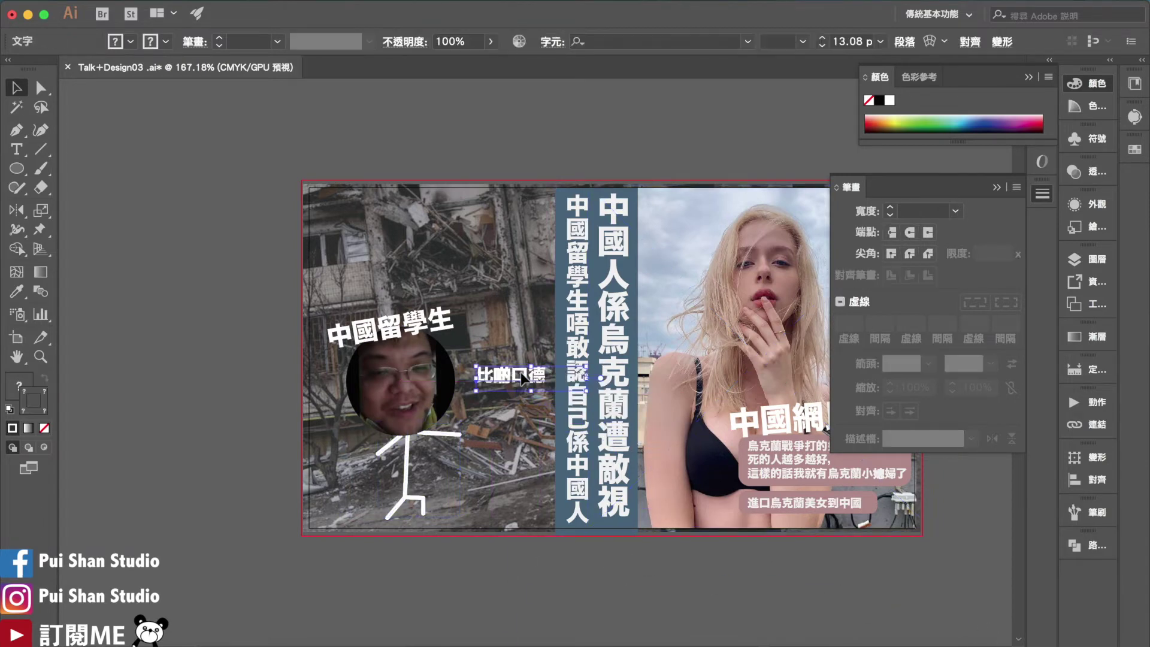
{"action": "left_click_drag", "start_coordinate": [586, 366], "coordinate": [495, 379]}
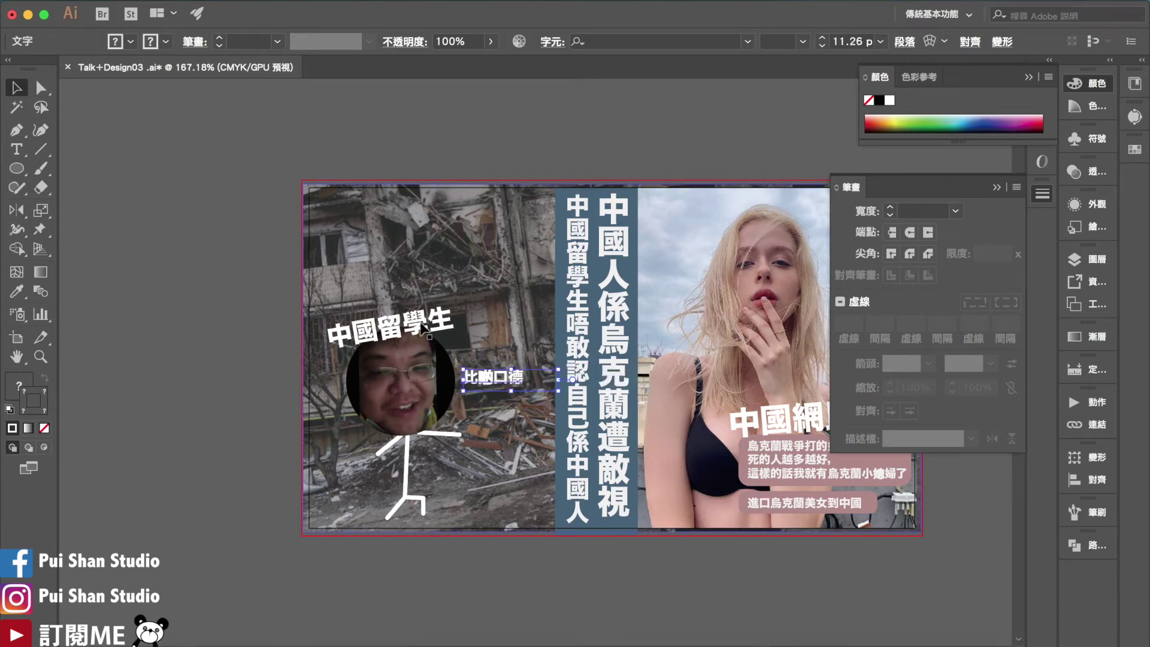
Step: Fill the 中國留學生 title with the dusty pink swatch and leave it without a stroke
{"action": "left_click", "coordinate": [423, 328]}
{"action": "left_click", "coordinate": [1140, 154]}
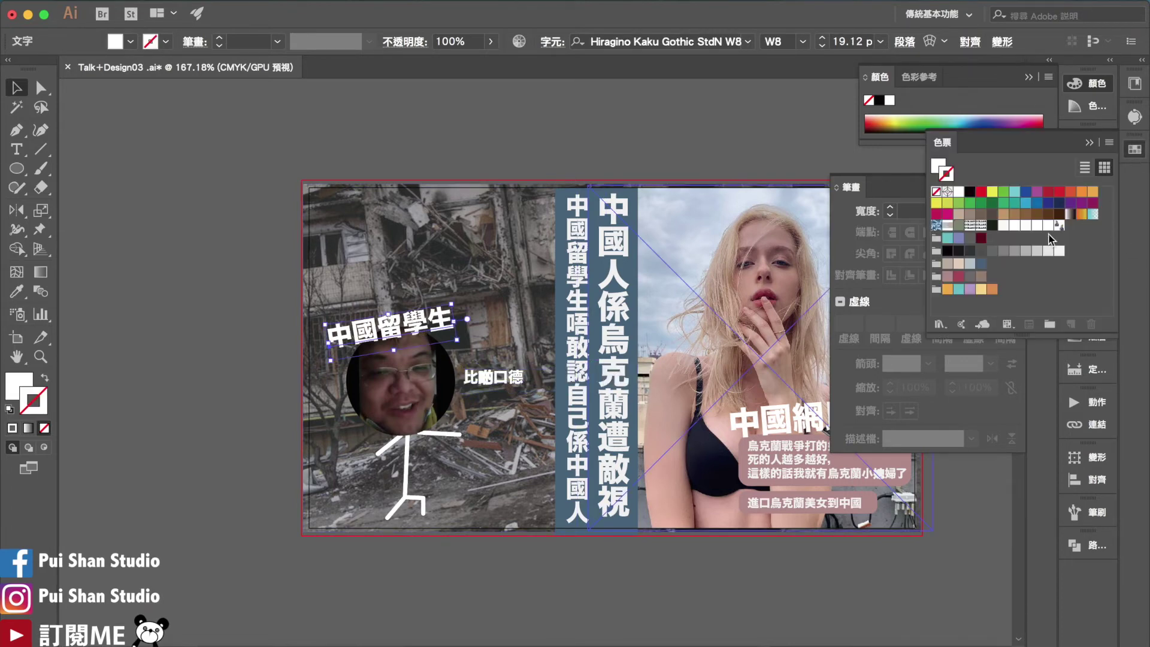
{"action": "left_click", "coordinate": [948, 277]}
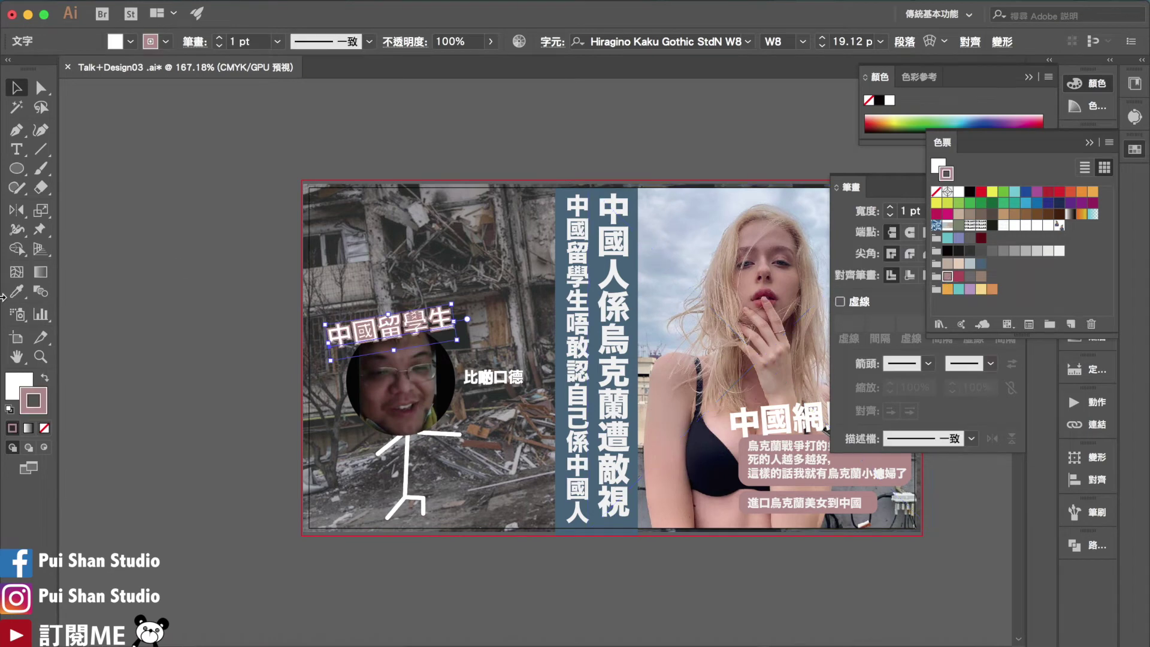
{"action": "left_click_drag", "start_coordinate": [33, 400], "coordinate": [19, 383]}
{"action": "left_click", "coordinate": [44, 429]}
{"action": "left_click", "coordinate": [155, 304]}
{"action": "left_click_drag", "start_coordinate": [185, 285], "coordinate": [141, 283]}
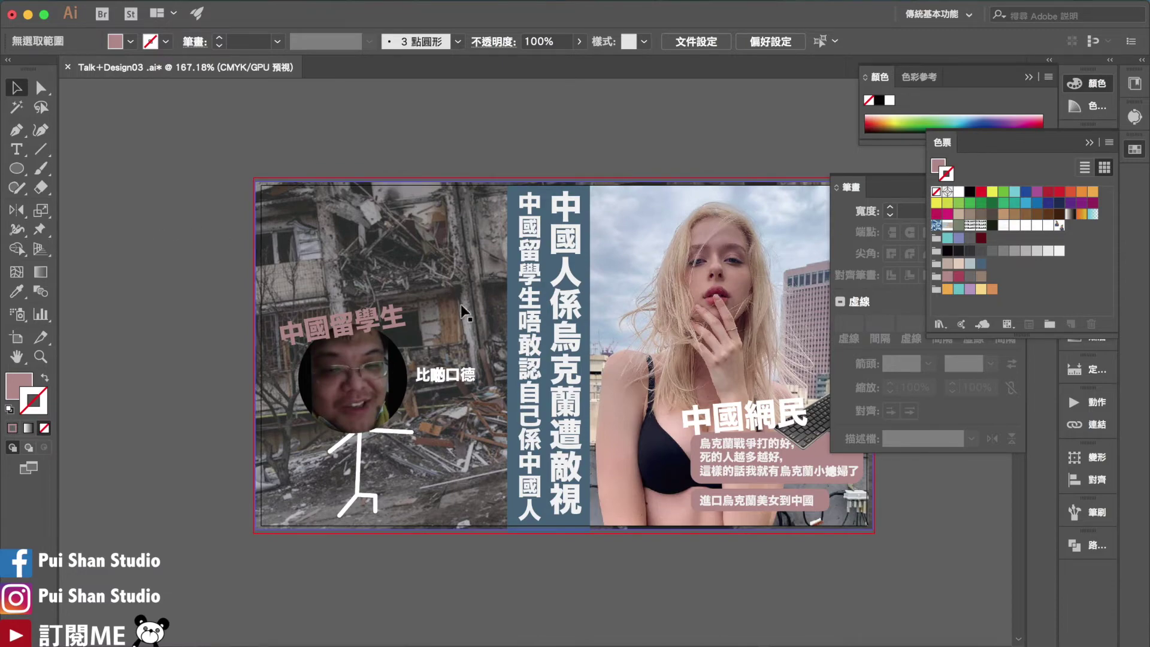
Step: Draw a dusty pink speech bubble with the Pen tool around the 比啲口德 text, its tail pointing at the circular face
{"action": "scroll", "coordinate": [428, 370], "scroll_direction": "up", "scroll_amount": 1}
{"action": "scroll", "coordinate": [428, 370], "scroll_direction": "up", "scroll_amount": 5}
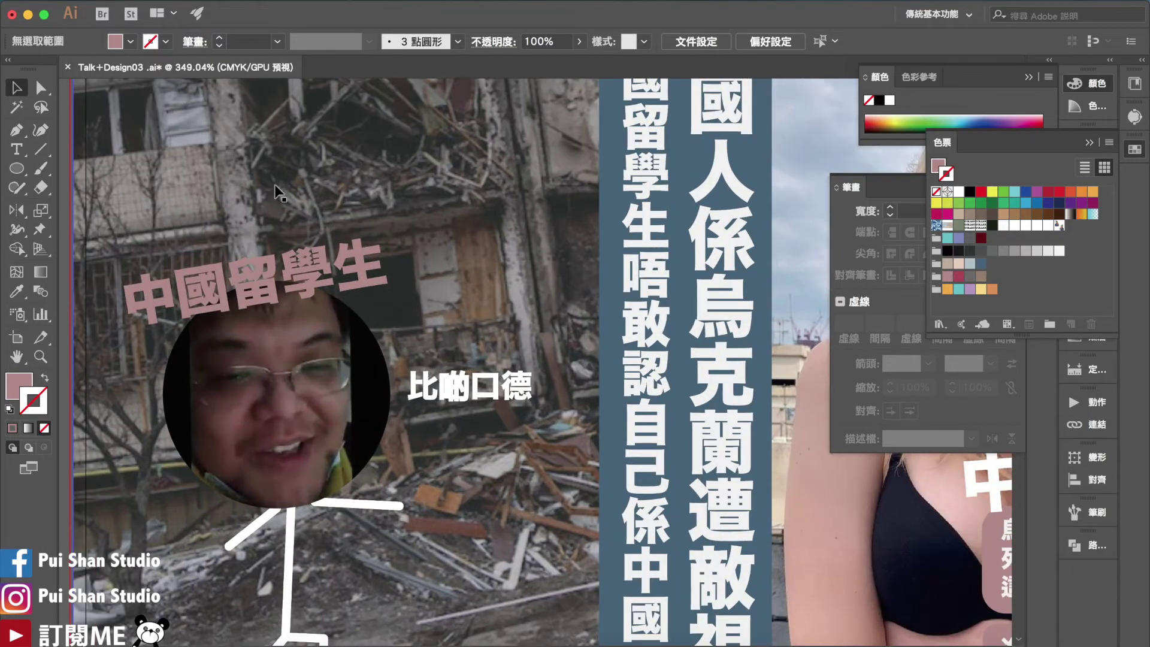
{"action": "left_click", "coordinate": [17, 129]}
{"action": "left_click_drag", "start_coordinate": [399, 378], "coordinate": [389, 410]}
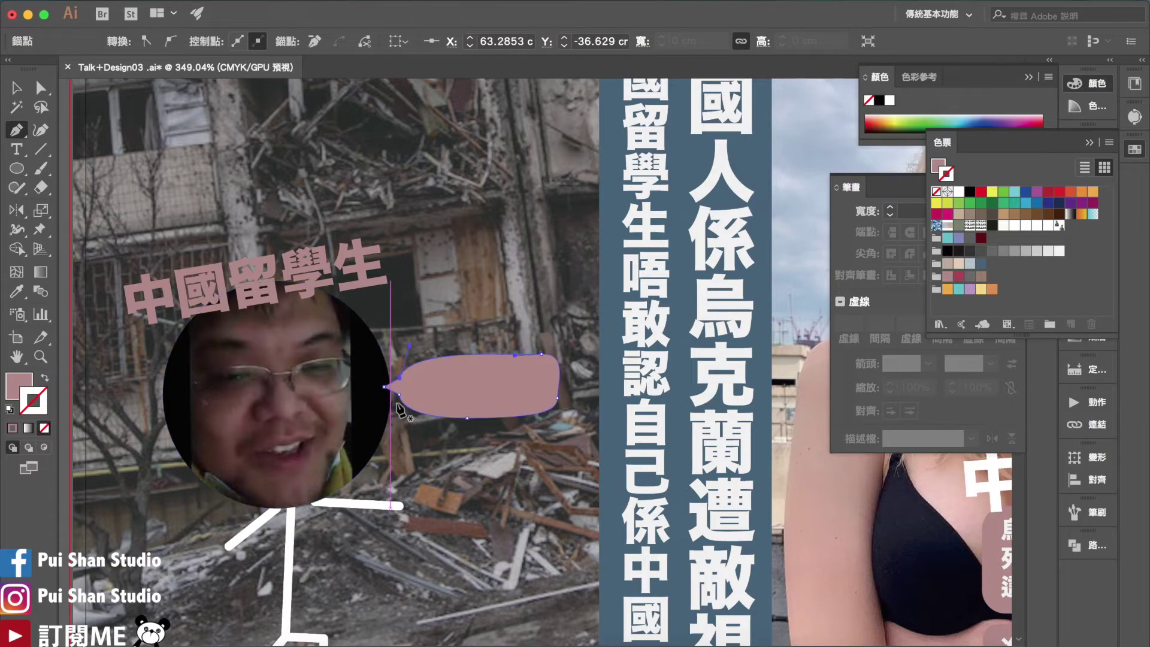
Step: Arrange the speech bubble behind the 比啲口德 text
{"action": "left_click", "coordinate": [16, 87]}
{"action": "left_click", "coordinate": [501, 227]}
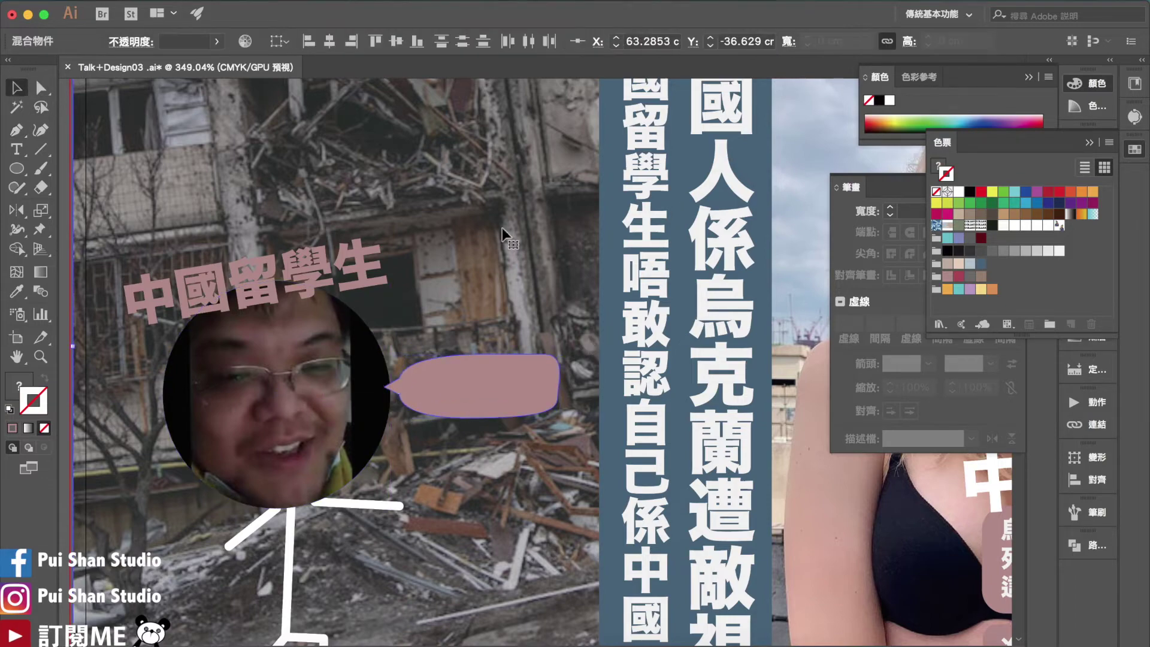
{"action": "key", "text": "super+a"}
{"action": "key", "text": "super+0"}
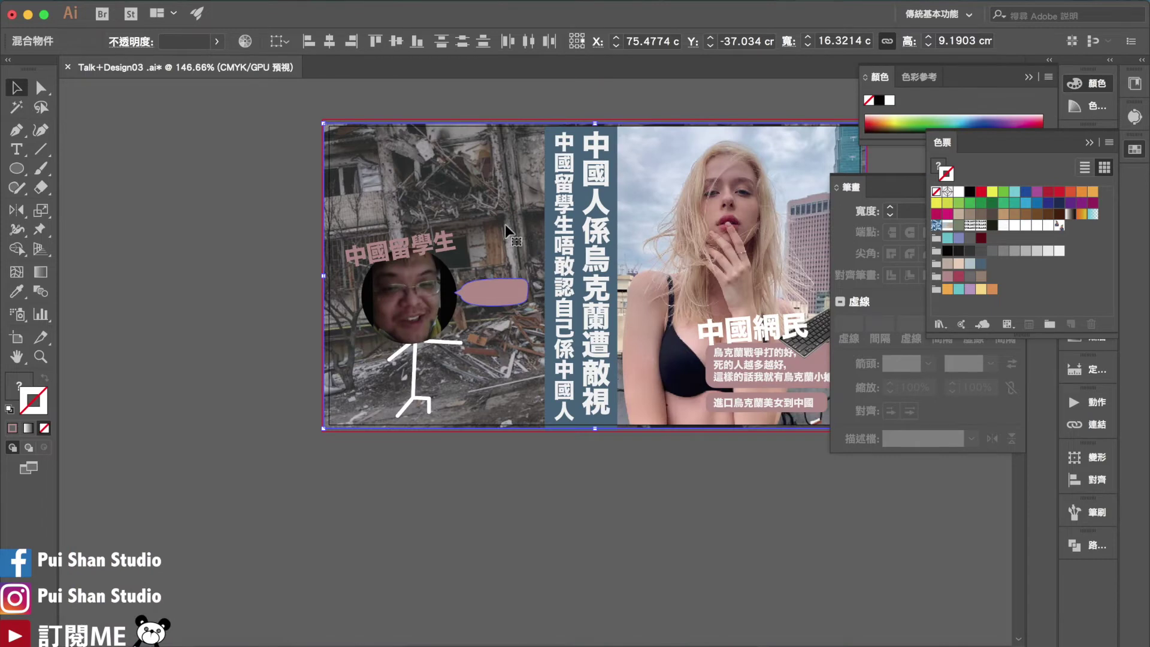
{"action": "left_click", "coordinate": [520, 492]}
{"action": "key", "text": "super+a"}
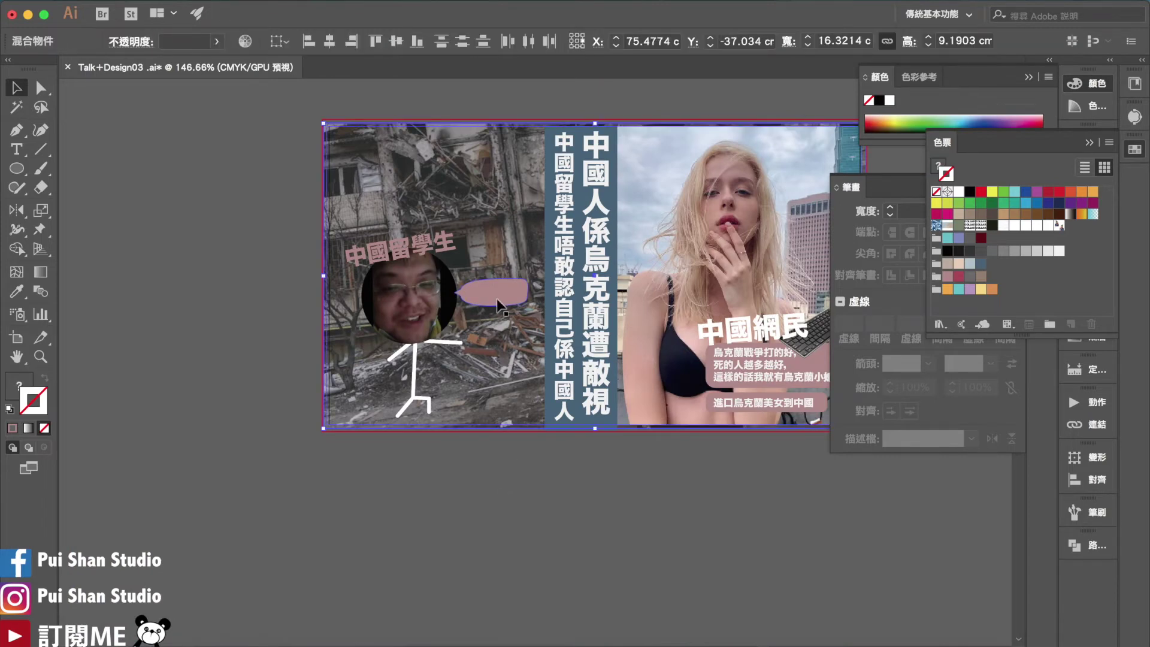
{"action": "right_click", "coordinate": [498, 286]}
{"action": "mouse_move", "coordinate": [581, 446]}
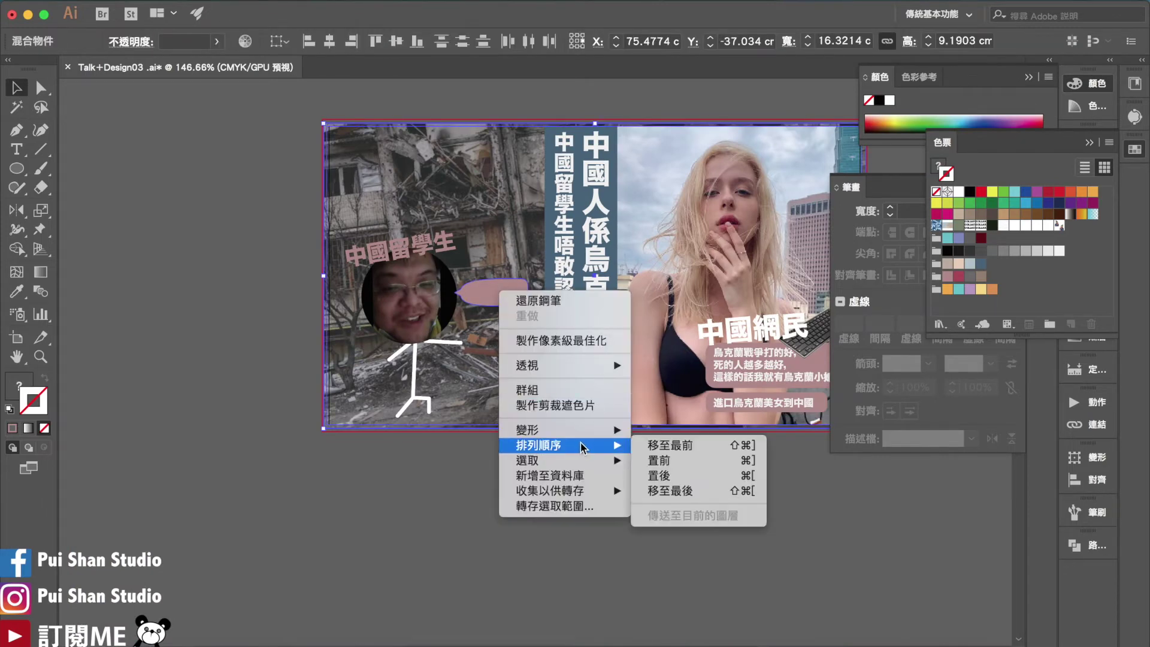
{"action": "left_click", "coordinate": [703, 494]}
{"action": "left_click", "coordinate": [558, 506]}
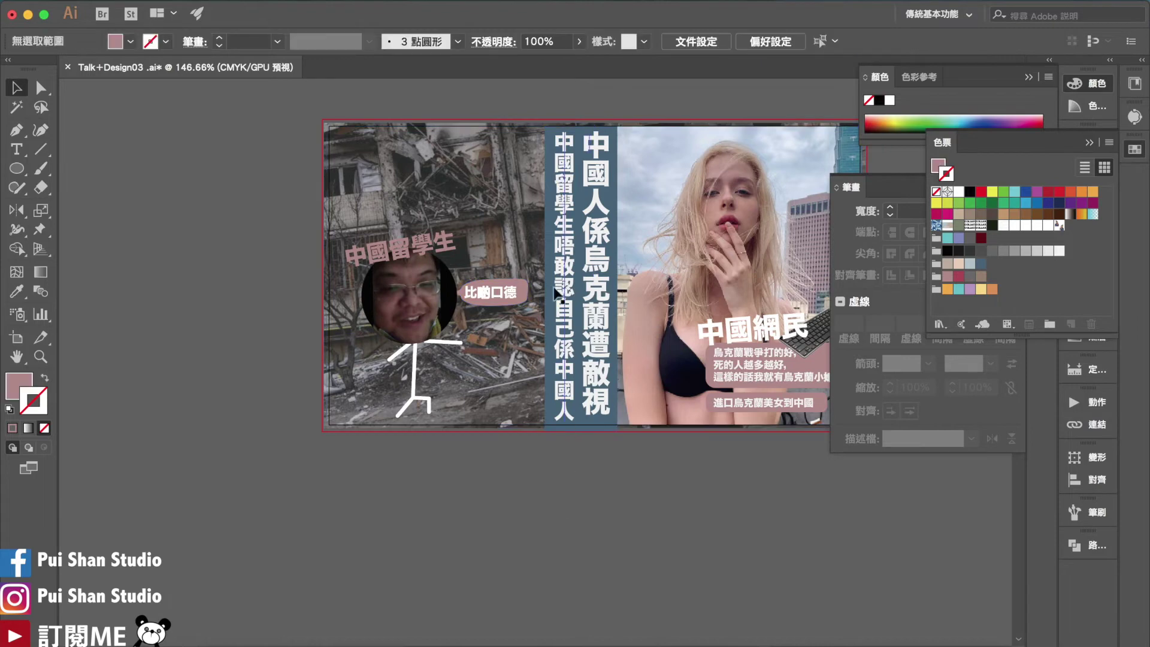
Step: Fill the speech bubble with black
{"action": "left_click", "coordinate": [524, 287]}
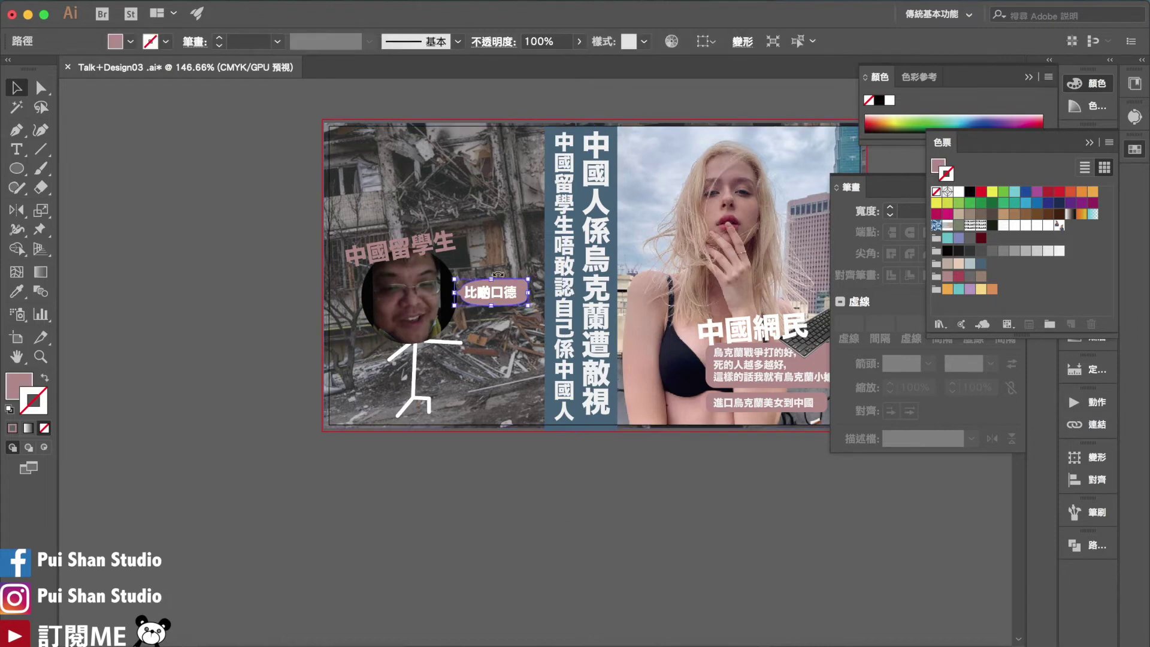
{"action": "left_click", "coordinate": [11, 385]}
{"action": "left_click", "coordinate": [969, 192]}
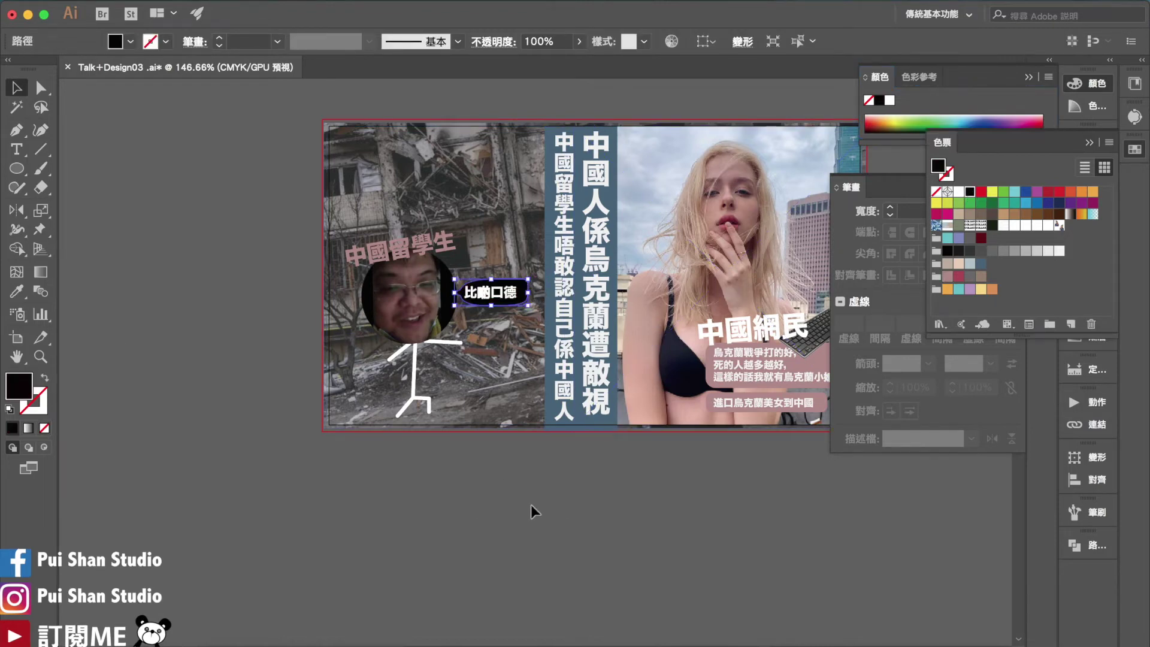
Step: Nudge the 比啲口德 text slightly to the right inside the speech bubble
{"action": "left_click", "coordinate": [512, 296]}
{"action": "key", "text": "Right"}
{"action": "key", "text": "Right"}
{"action": "key", "text": "Right"}
{"action": "key", "text": "Right"}
{"action": "key", "text": "Right"}
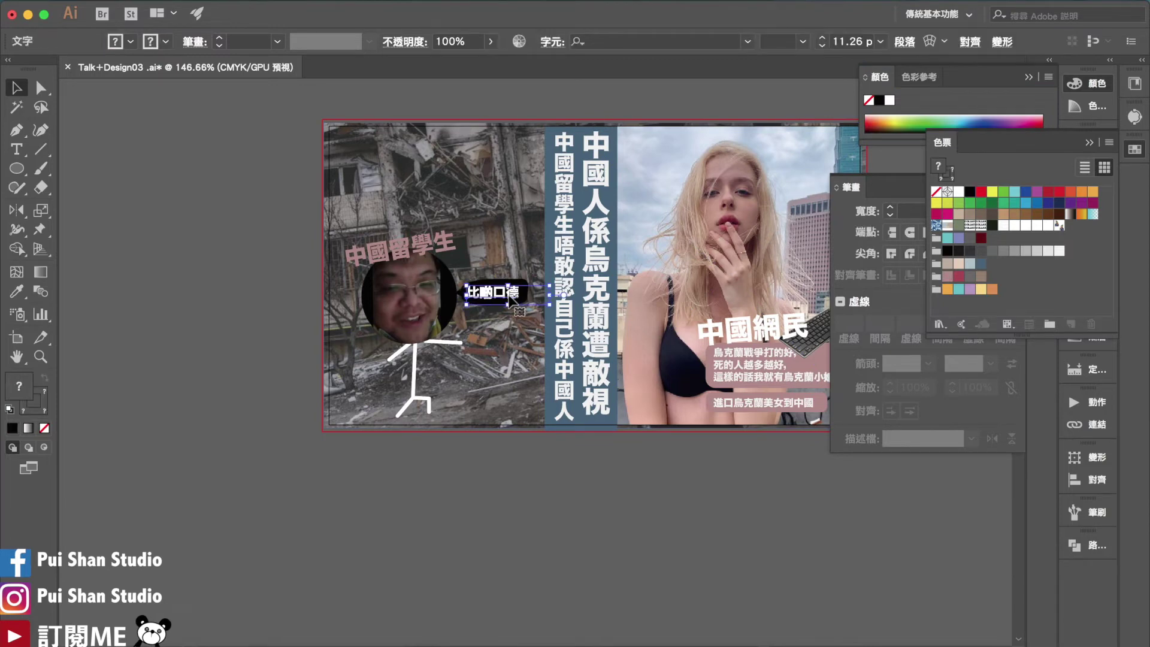
{"action": "left_click", "coordinate": [530, 494]}
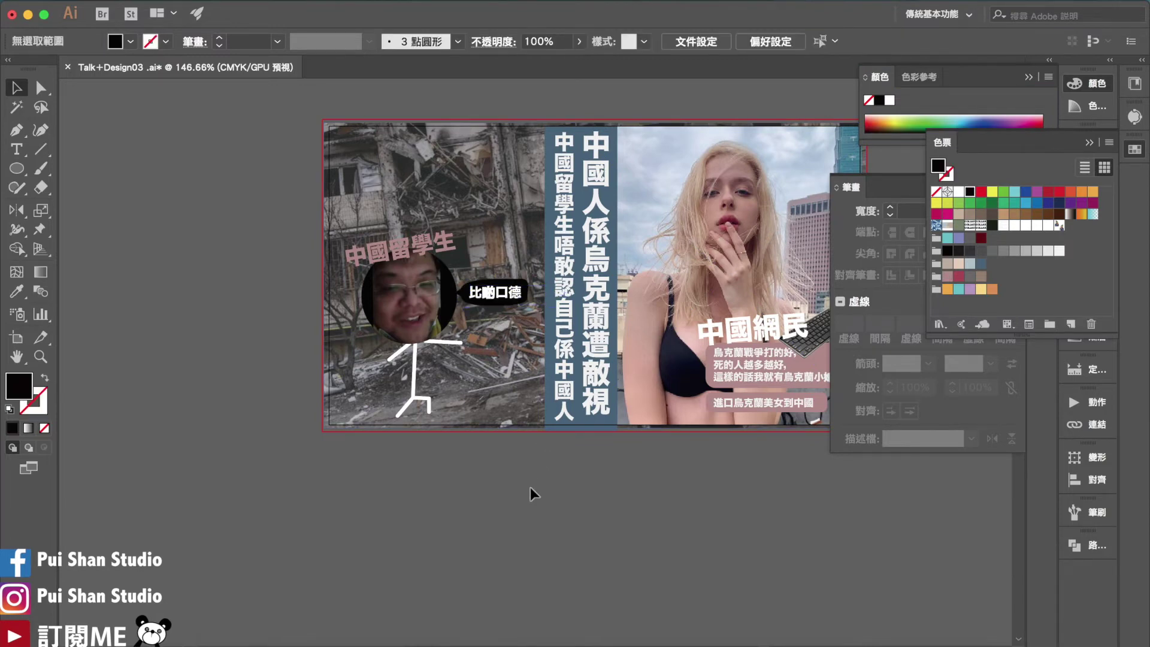
Step: Select the speech bubble together with its text and nudge both slightly to the right, away from the face
{"action": "key", "text": "super+a"}
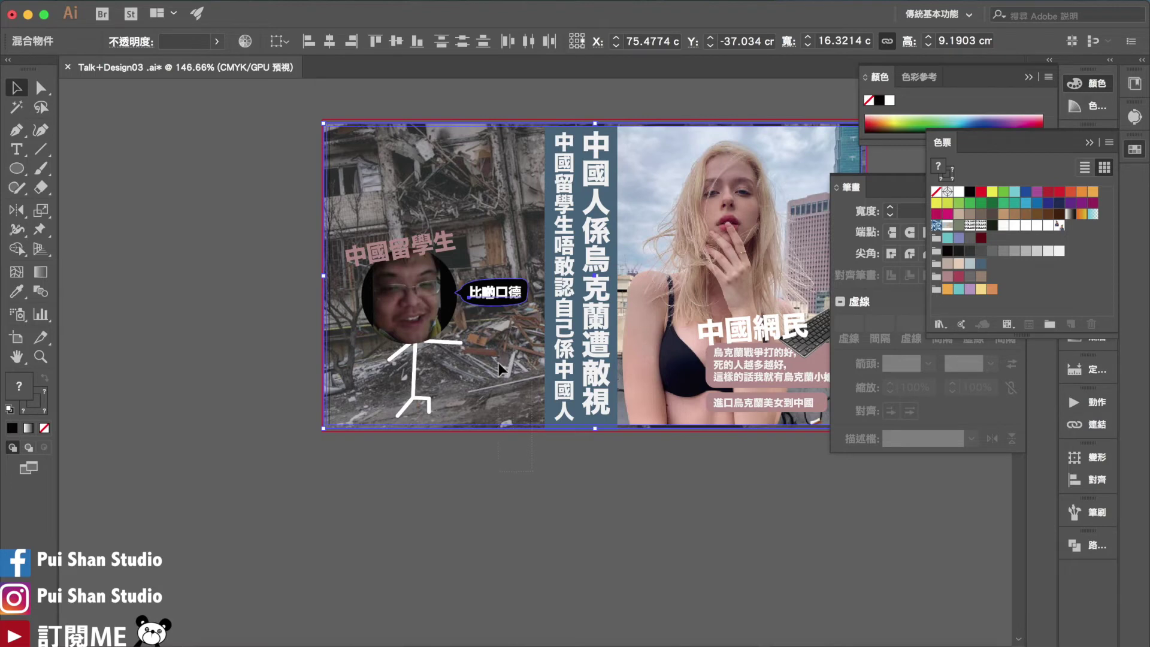
{"action": "left_click_drag", "start_coordinate": [498, 362], "coordinate": [498, 362]}
{"action": "key", "text": "Right"}
{"action": "key", "text": "Right"}
{"action": "key", "text": "Right"}
{"action": "key", "text": "Right"}
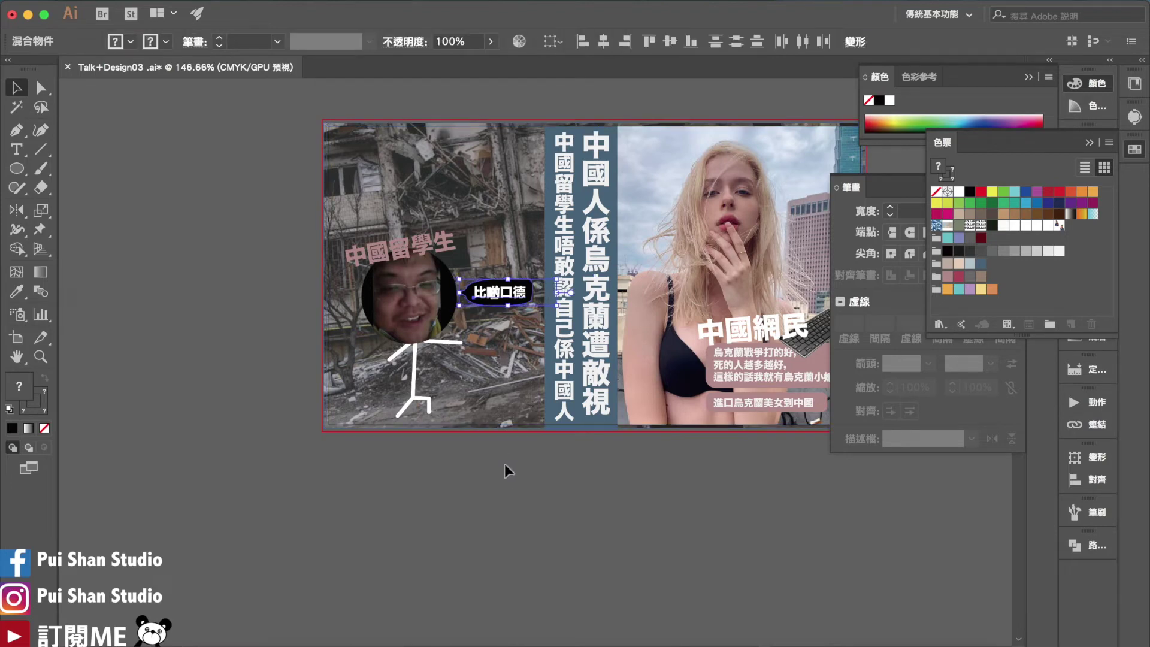
{"action": "left_click", "coordinate": [507, 478]}
Step: Examine the whole thumbnail composition, both close up around the stick figure and as a full view
{"action": "scroll", "coordinate": [506, 478], "scroll_direction": "up", "scroll_amount": 5}
{"action": "scroll", "coordinate": [506, 478], "scroll_direction": "right", "scroll_amount": 2}
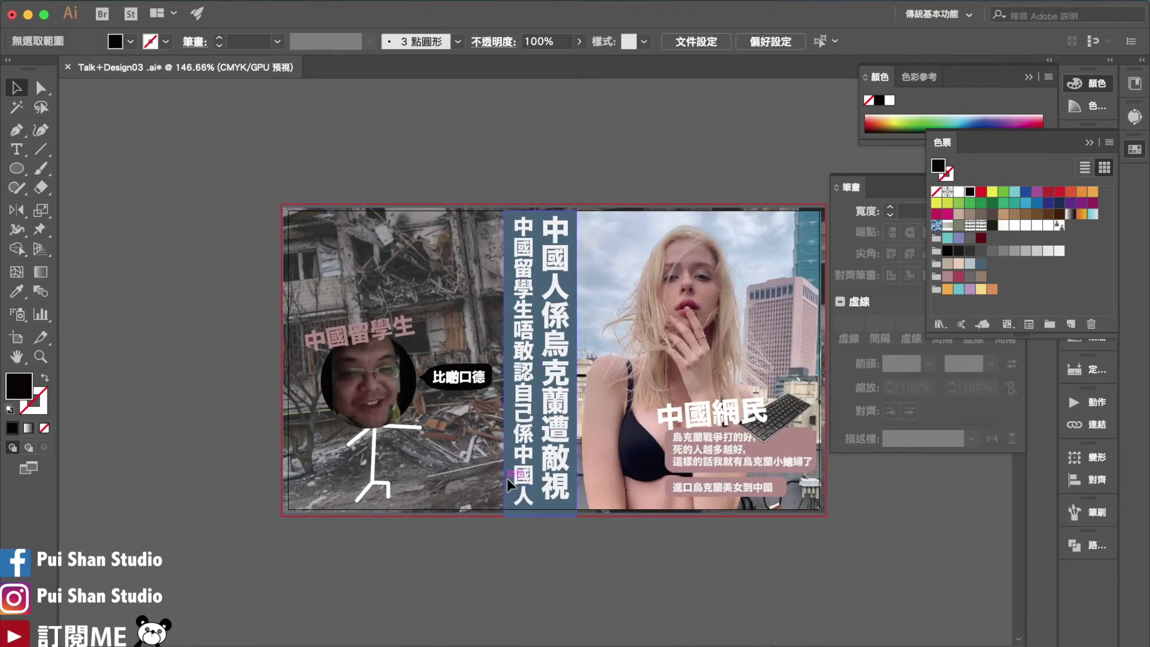
{"action": "scroll", "coordinate": [506, 477], "scroll_direction": "up", "scroll_amount": 3}
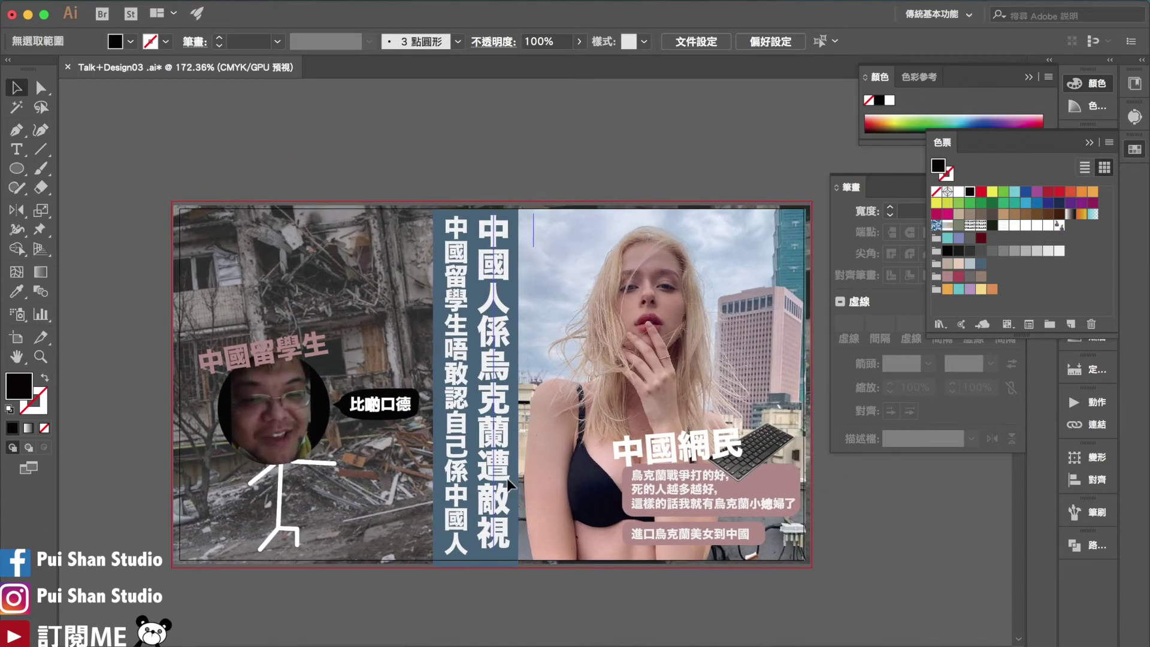
{"action": "left_click", "coordinate": [310, 347]}
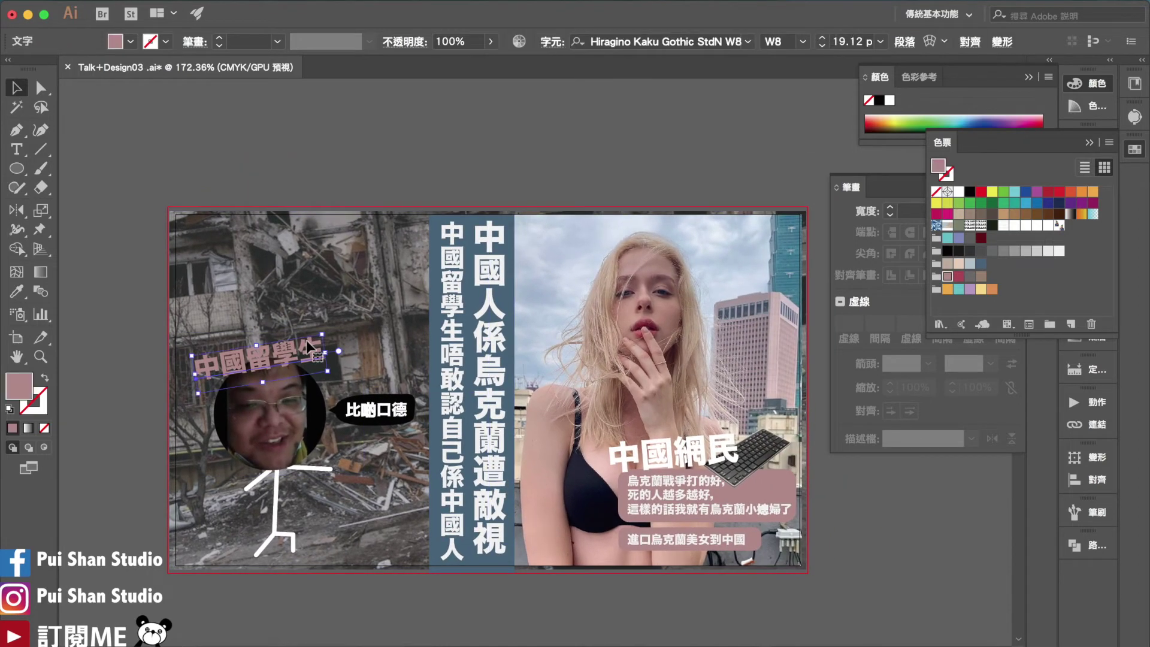
{"action": "left_click", "coordinate": [475, 156]}
{"action": "scroll", "coordinate": [476, 157], "scroll_direction": "down", "scroll_amount": 2}
{"action": "scroll", "coordinate": [475, 156], "scroll_direction": "left", "scroll_amount": 2}
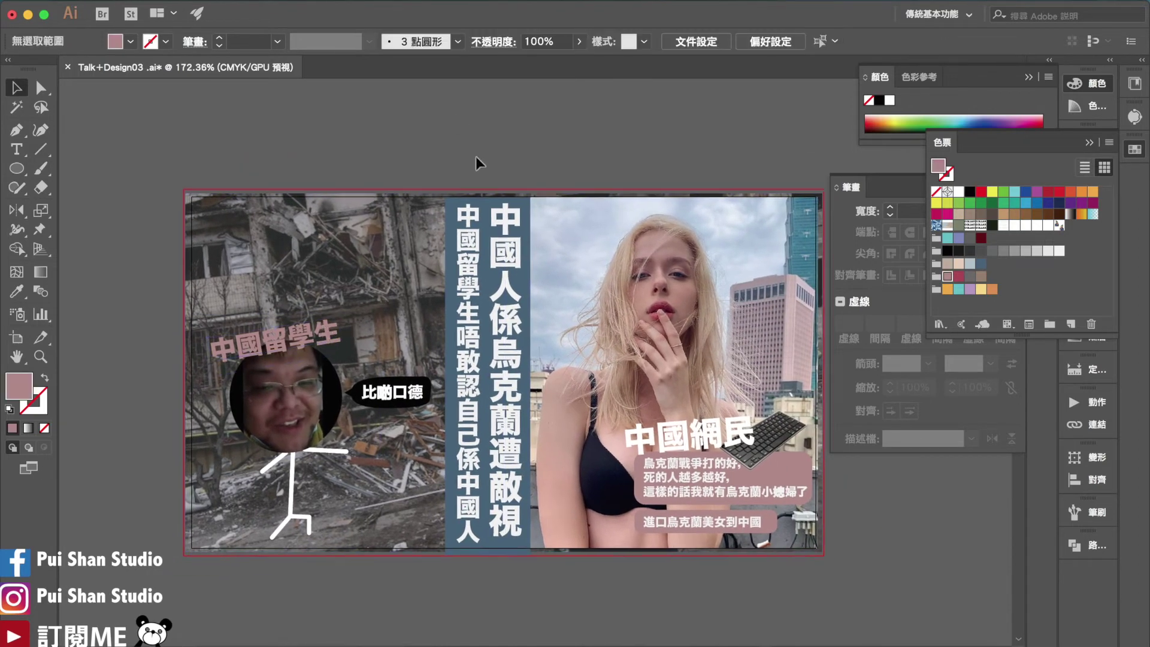
{"action": "scroll", "coordinate": [475, 157], "scroll_direction": "up", "scroll_amount": 3}
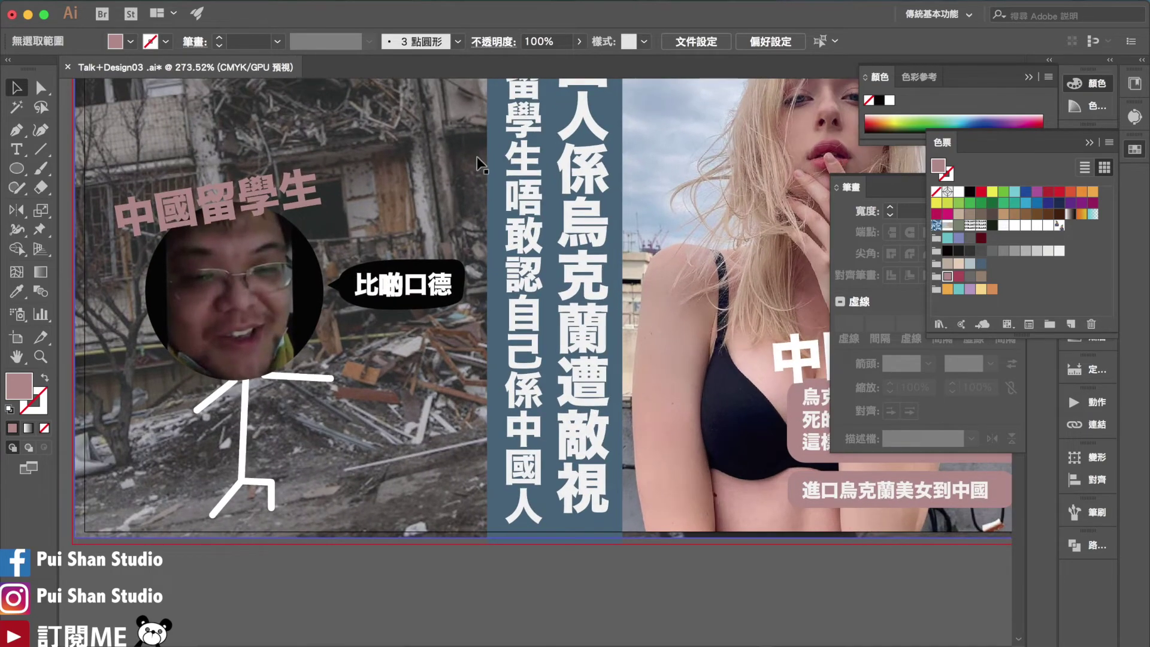
{"action": "scroll", "coordinate": [476, 156], "scroll_direction": "left", "scroll_amount": 2}
{"action": "scroll", "coordinate": [475, 156], "scroll_direction": "down", "scroll_amount": 4}
{"action": "scroll", "coordinate": [475, 156], "scroll_direction": "up", "scroll_amount": 1}
{"action": "scroll", "coordinate": [476, 157], "scroll_direction": "right", "scroll_amount": 2}
{"action": "scroll", "coordinate": [476, 156], "scroll_direction": "down", "scroll_amount": 1}
{"action": "scroll", "coordinate": [475, 156], "scroll_direction": "right", "scroll_amount": 2}
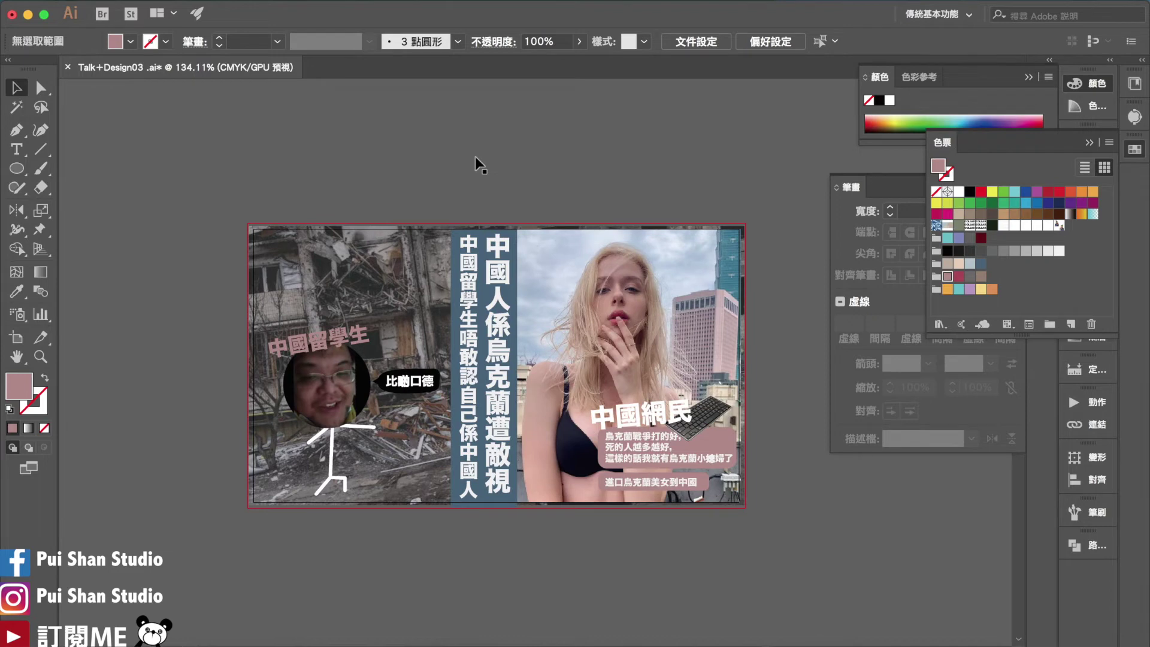
Step: Draw a rectangle covering the artboard and fit its top edge to the artboard's edge
{"action": "left_click_drag", "start_coordinate": [16, 168], "coordinate": [72, 166]}
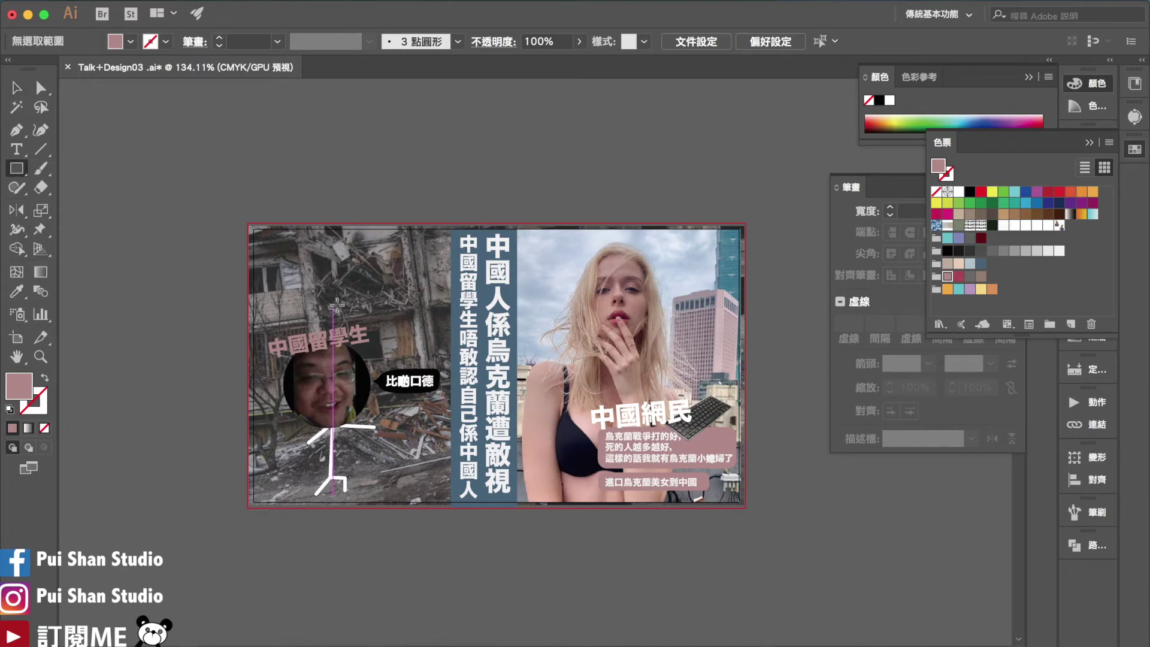
{"action": "scroll", "coordinate": [336, 305], "scroll_direction": "up", "scroll_amount": 2}
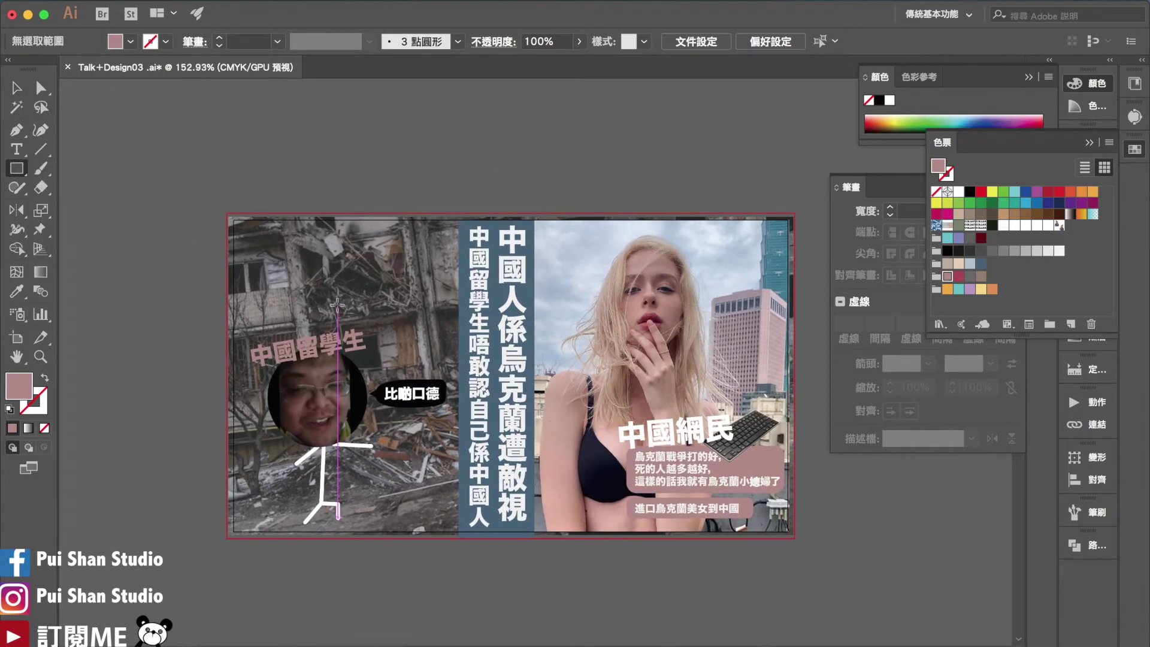
{"action": "left_click_drag", "start_coordinate": [233, 217], "coordinate": [790, 531]}
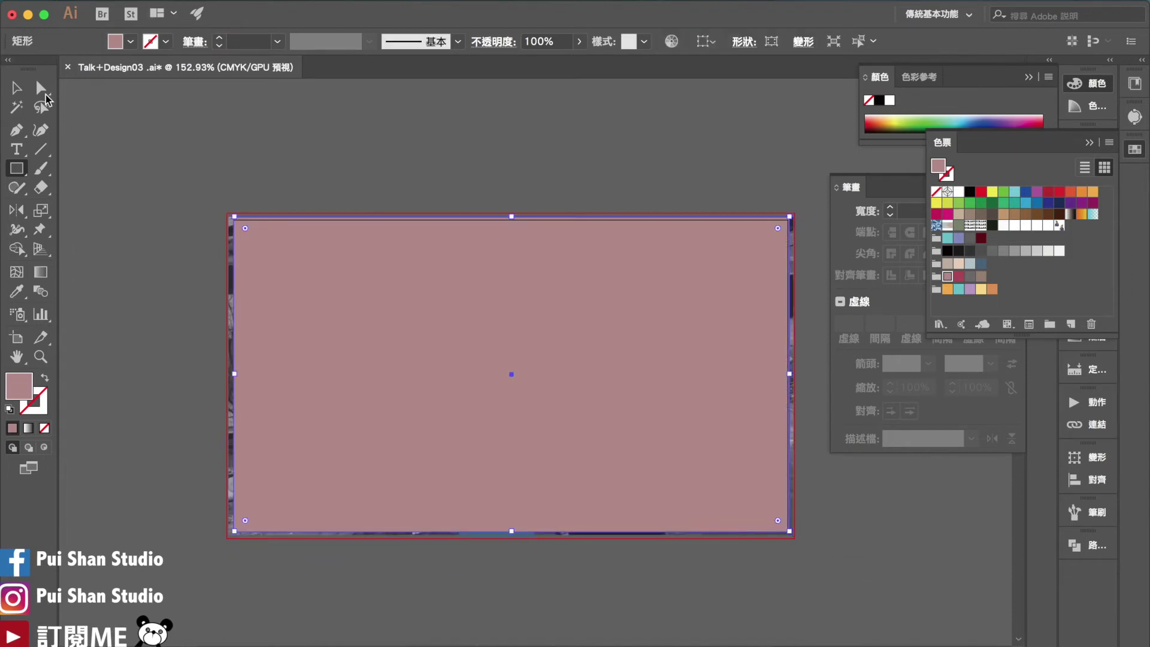
{"action": "left_click", "coordinate": [19, 89]}
{"action": "left_click_drag", "start_coordinate": [512, 216], "coordinate": [524, 222]}
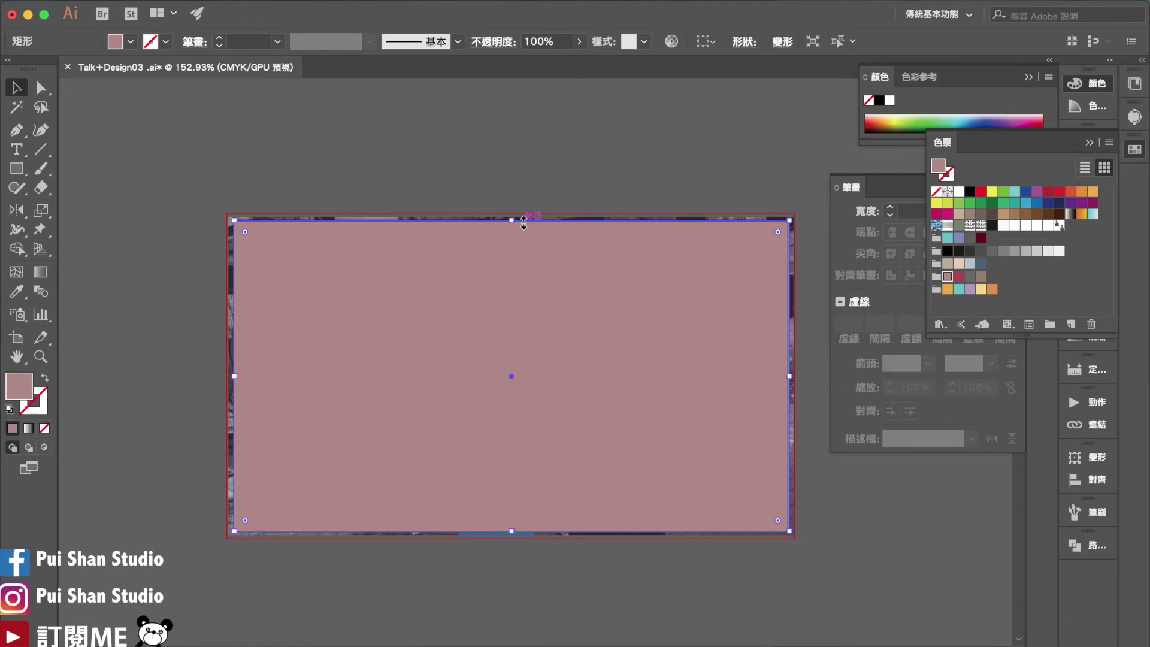
Step: Select all the artwork and make a clipping mask from the covering rectangle
{"action": "left_click", "coordinate": [453, 142]}
{"action": "key", "text": "super+a"}
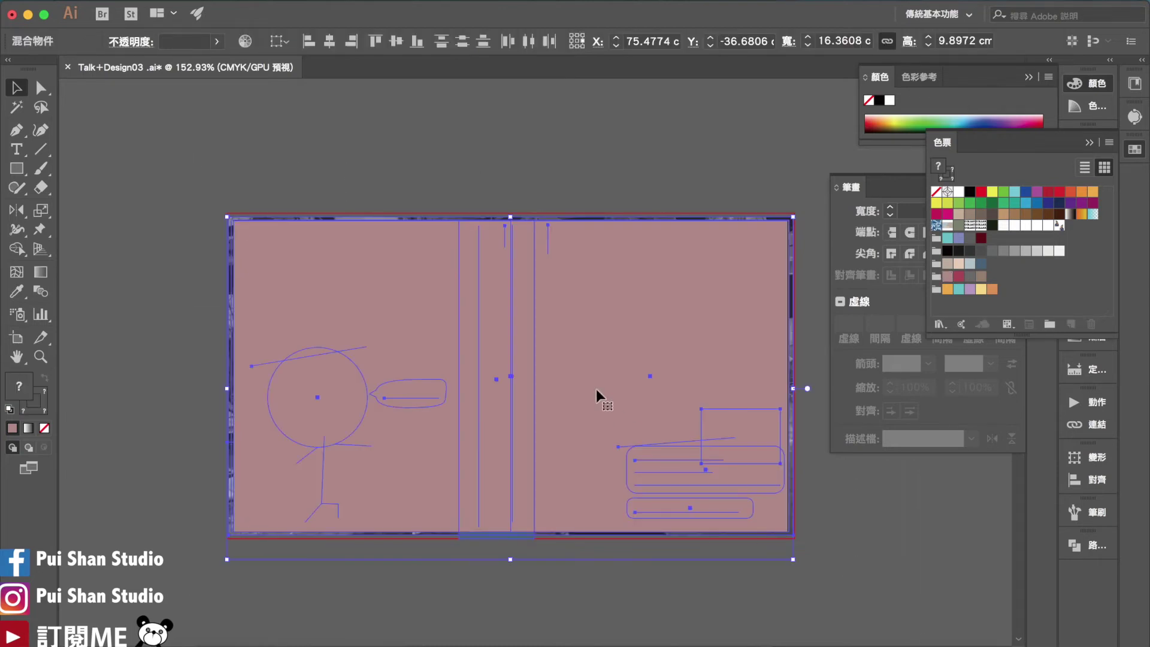
{"action": "right_click", "coordinate": [596, 390]}
{"action": "left_click", "coordinate": [649, 505]}
{"action": "left_click", "coordinate": [892, 577]}
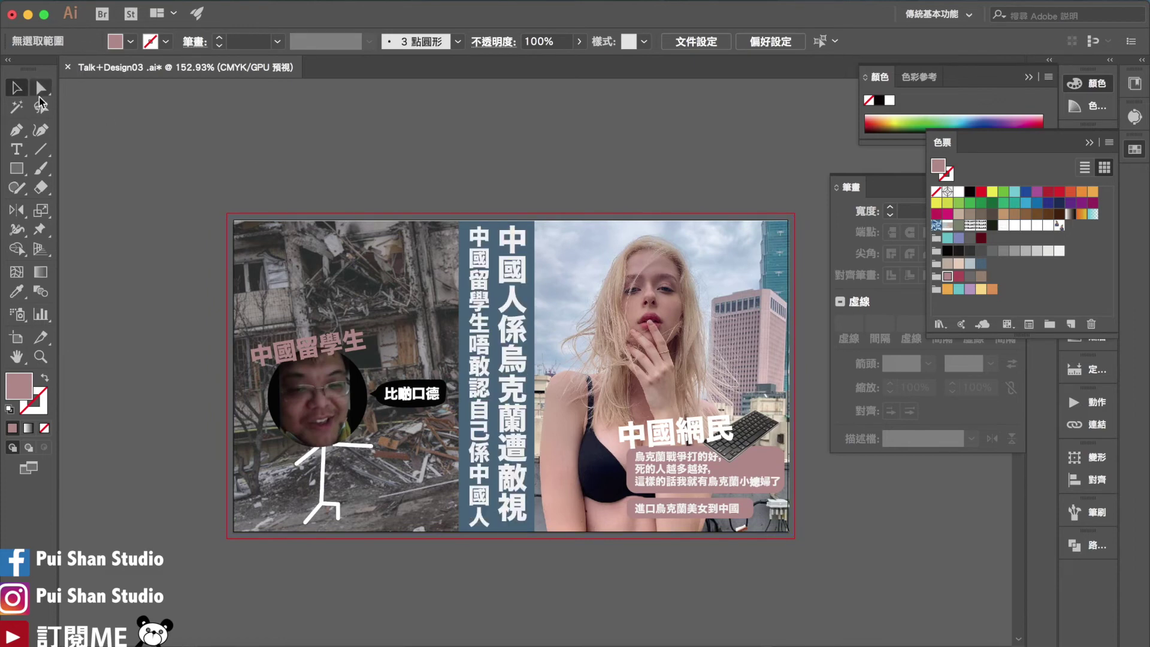
Step: Give the clipping rectangle a 5 pt dusty pink stroke as a frame around the thumbnail
{"action": "left_click", "coordinate": [404, 221]}
{"action": "left_click", "coordinate": [20, 428]}
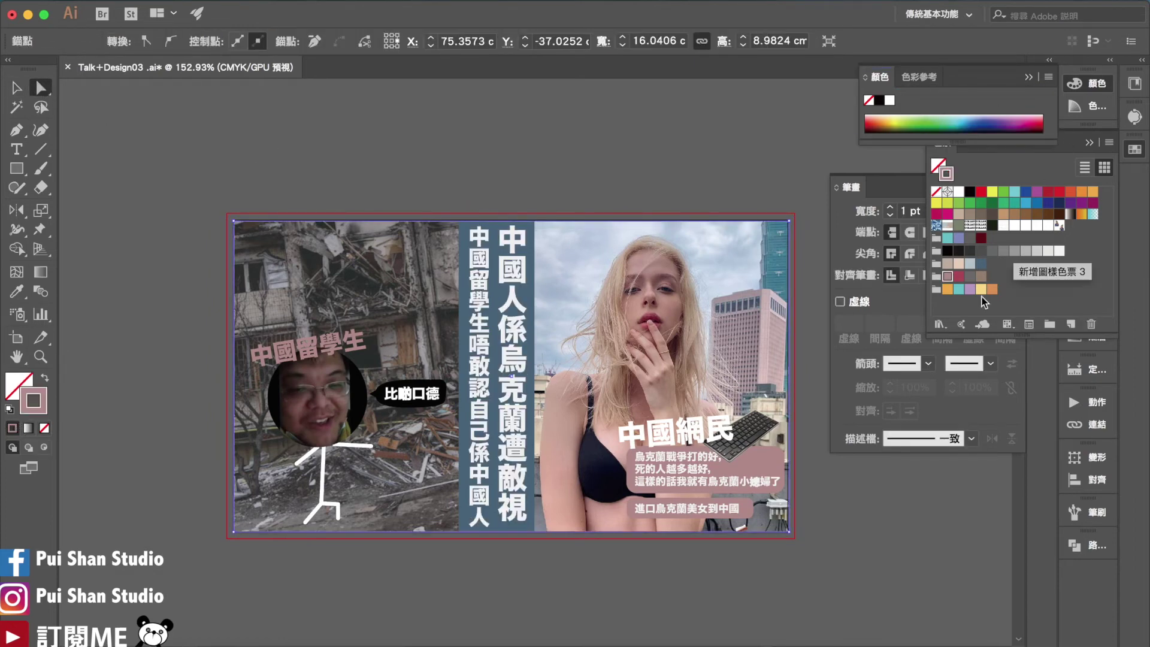
{"action": "left_click", "coordinate": [1090, 144]}
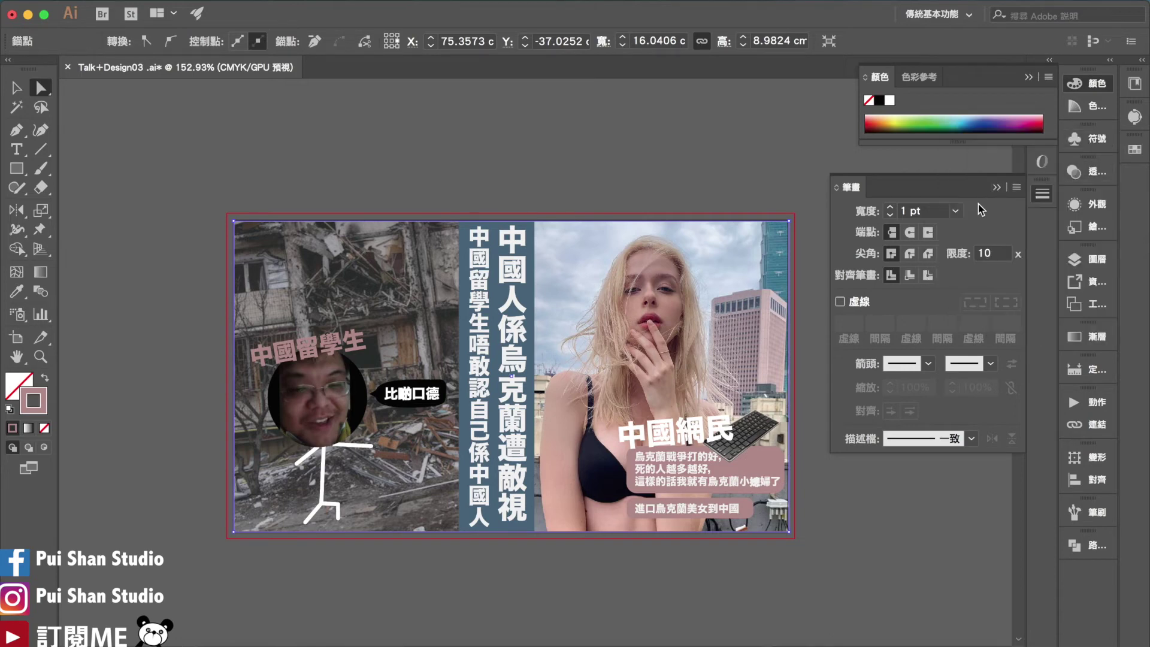
{"action": "left_click", "coordinate": [955, 212]}
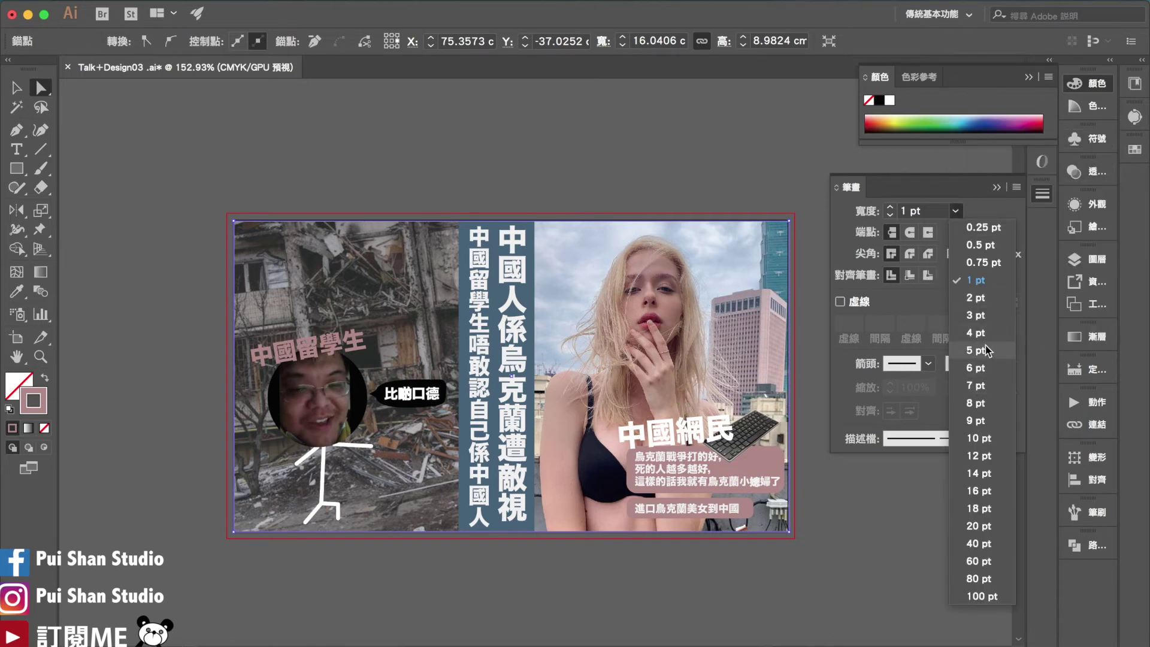
{"action": "left_click", "coordinate": [982, 349]}
{"action": "left_click", "coordinate": [956, 211]}
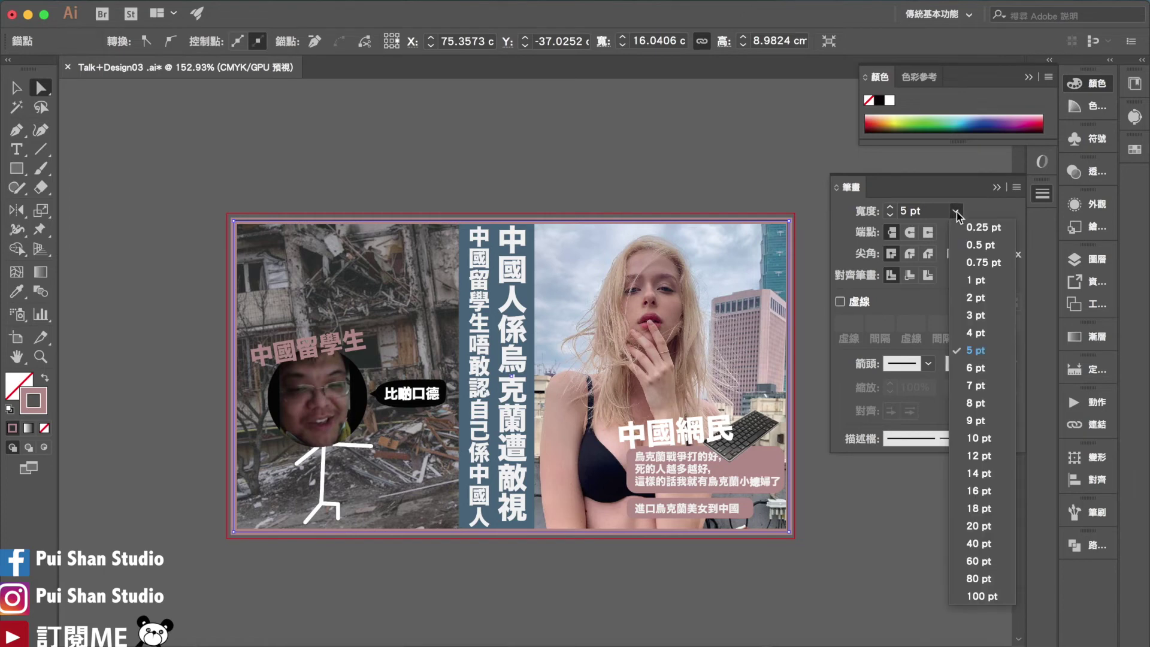
{"action": "left_click", "coordinate": [516, 184]}
{"action": "left_click", "coordinate": [516, 184]}
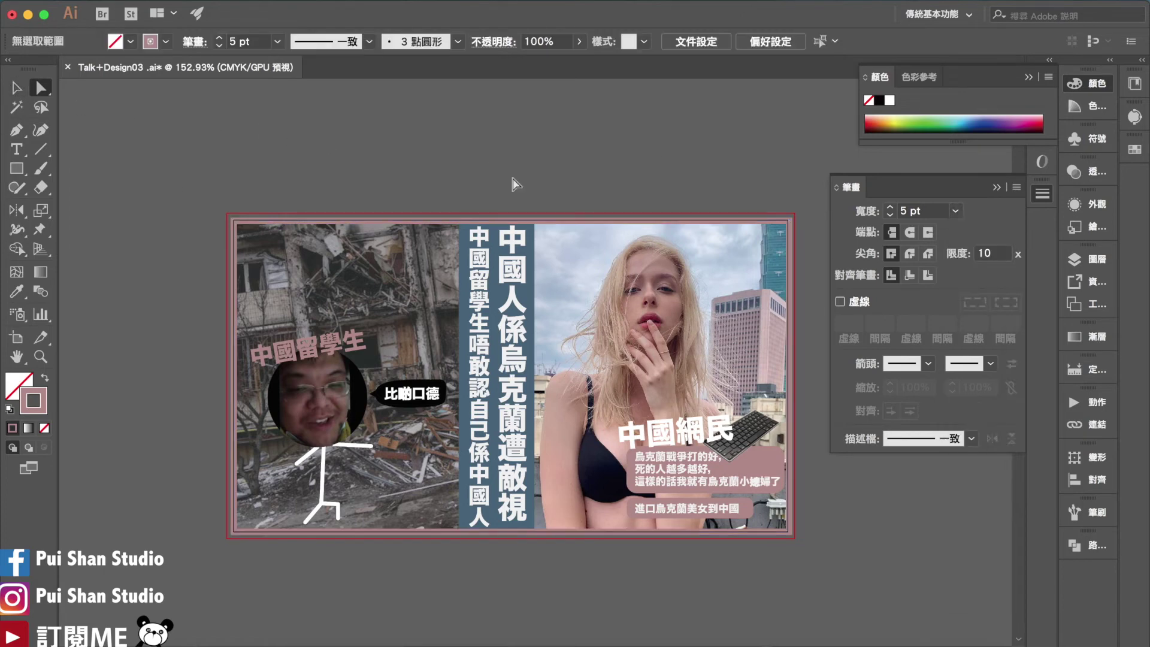
Step: Isolate the clipping group and squeeze the two vertical banner titles from the top to about 9.6 cm high
{"action": "left_click_drag", "start_coordinate": [668, 150], "coordinate": [648, 115]}
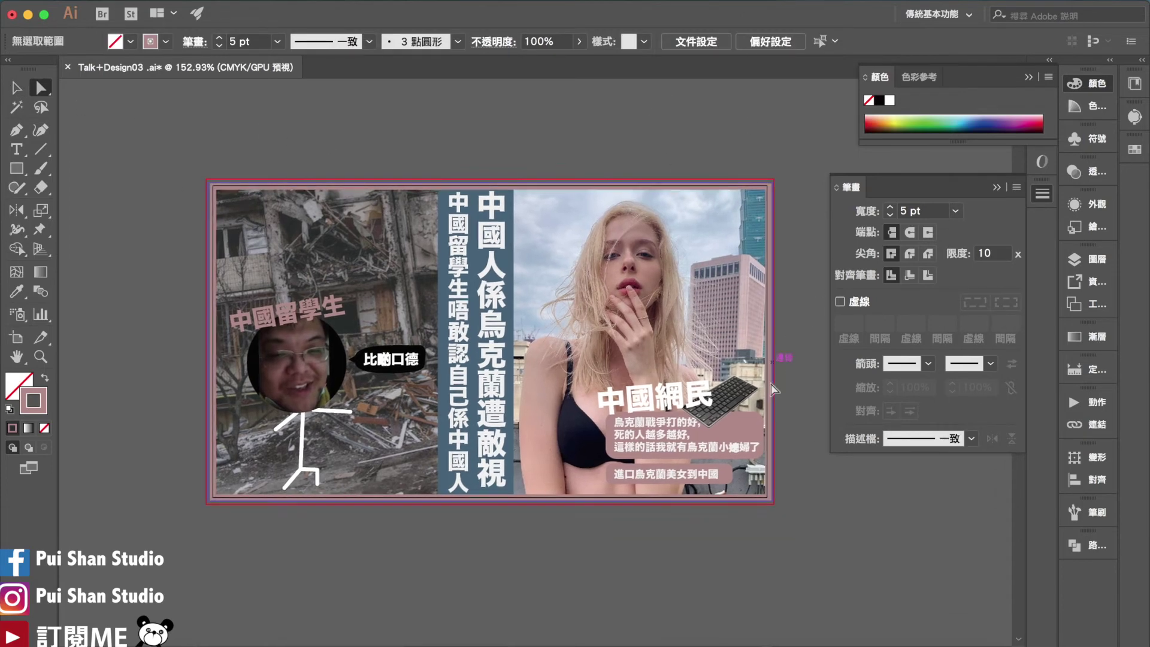
{"action": "left_click", "coordinate": [16, 88]}
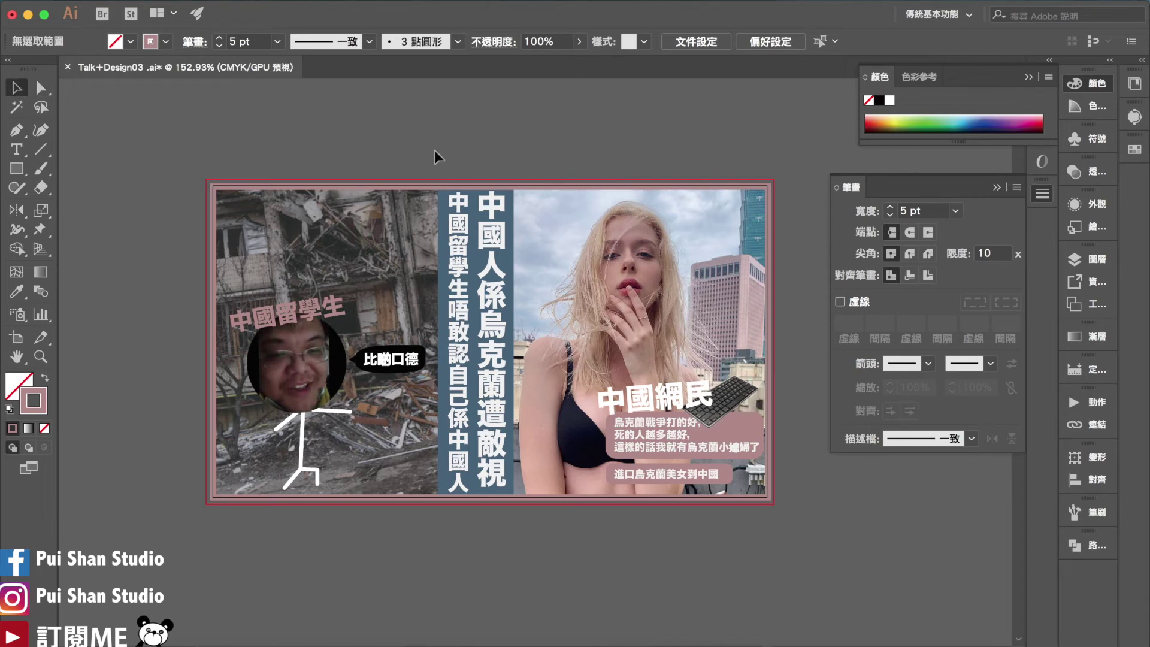
{"action": "left_click", "coordinate": [503, 214]}
{"action": "double_click", "coordinate": [503, 213]}
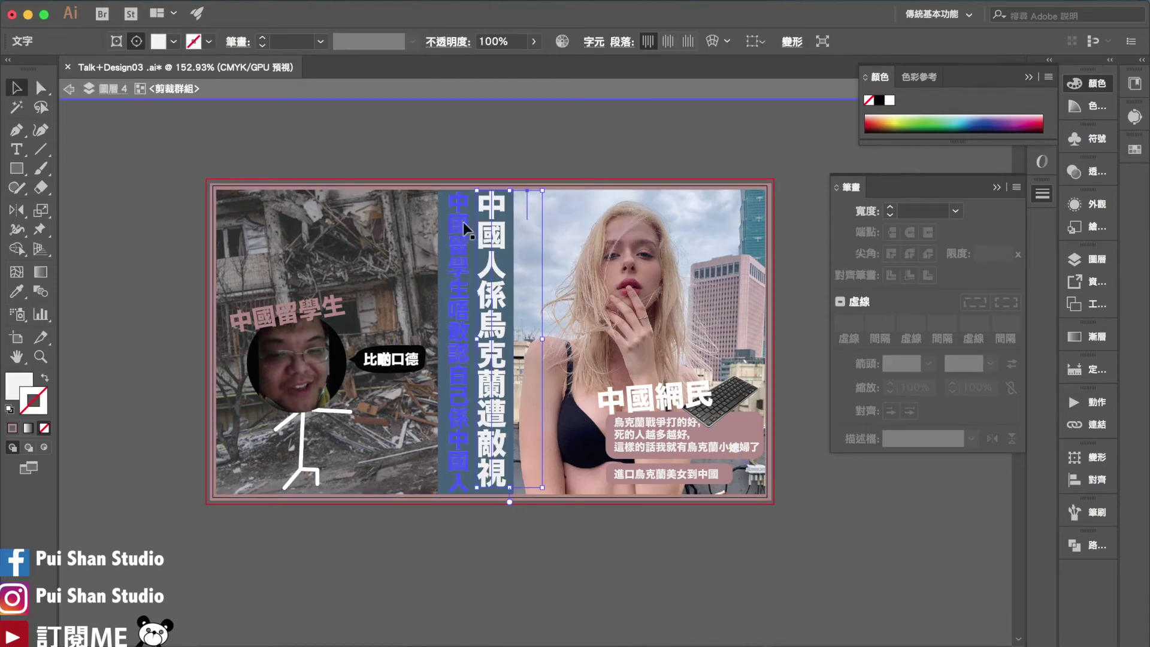
{"action": "left_click", "coordinate": [499, 200]}
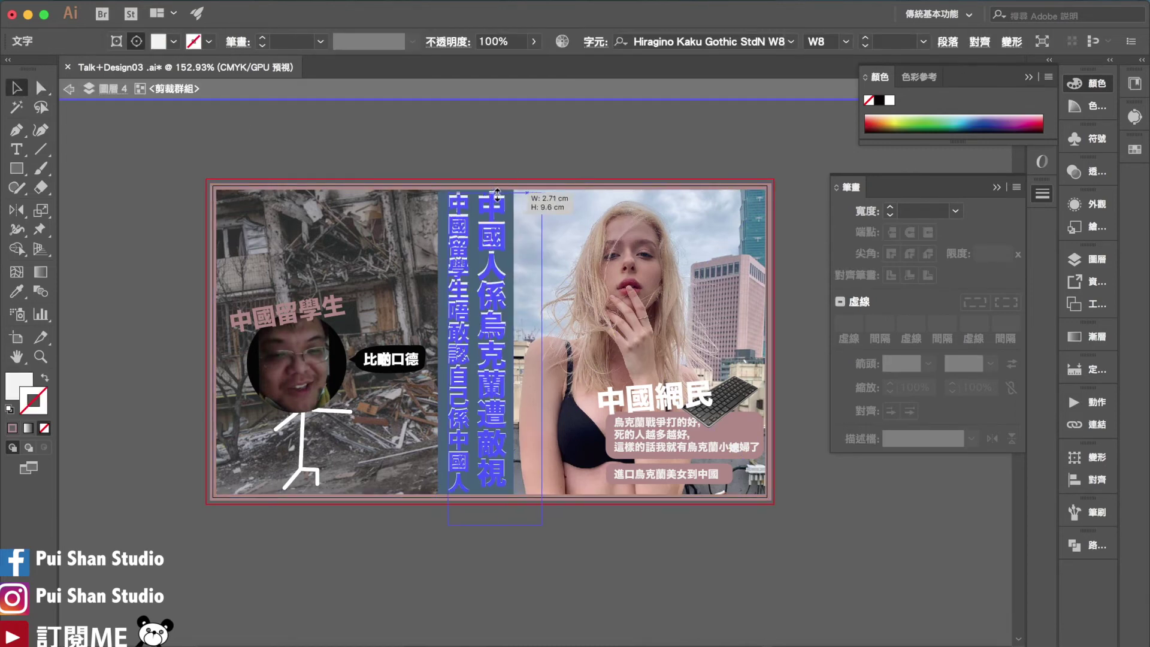
{"action": "left_click", "coordinate": [652, 130]}
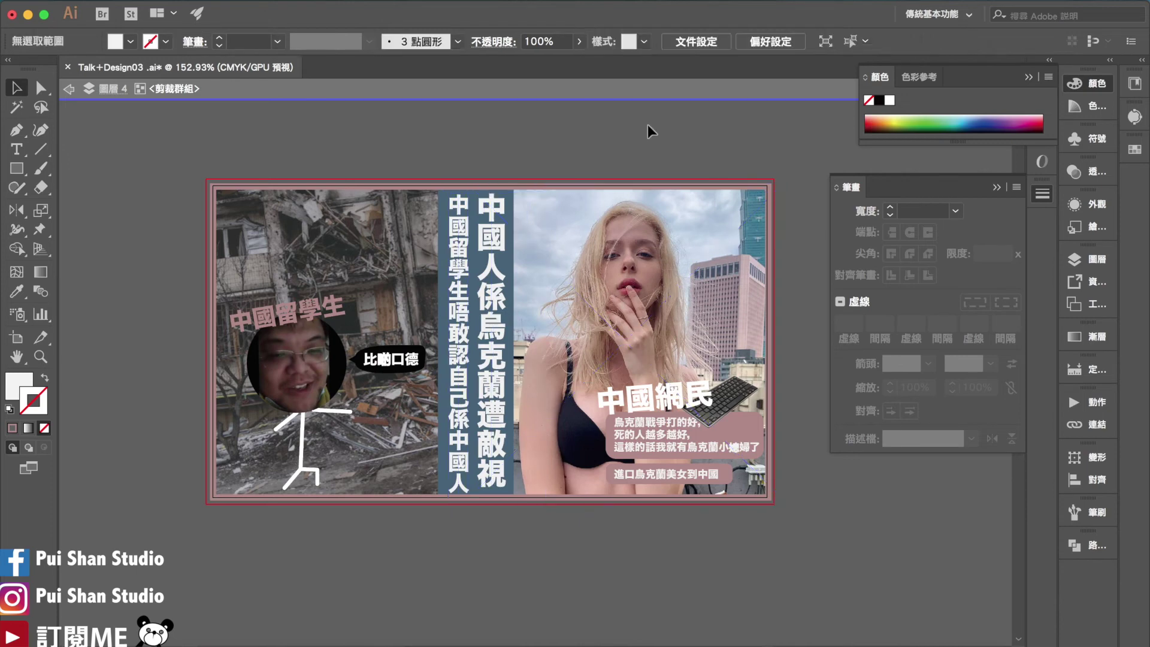
Step: Try the banner's slate blue swatch as the frame's stroke colour, and undo the change
{"action": "left_click", "coordinate": [597, 187]}
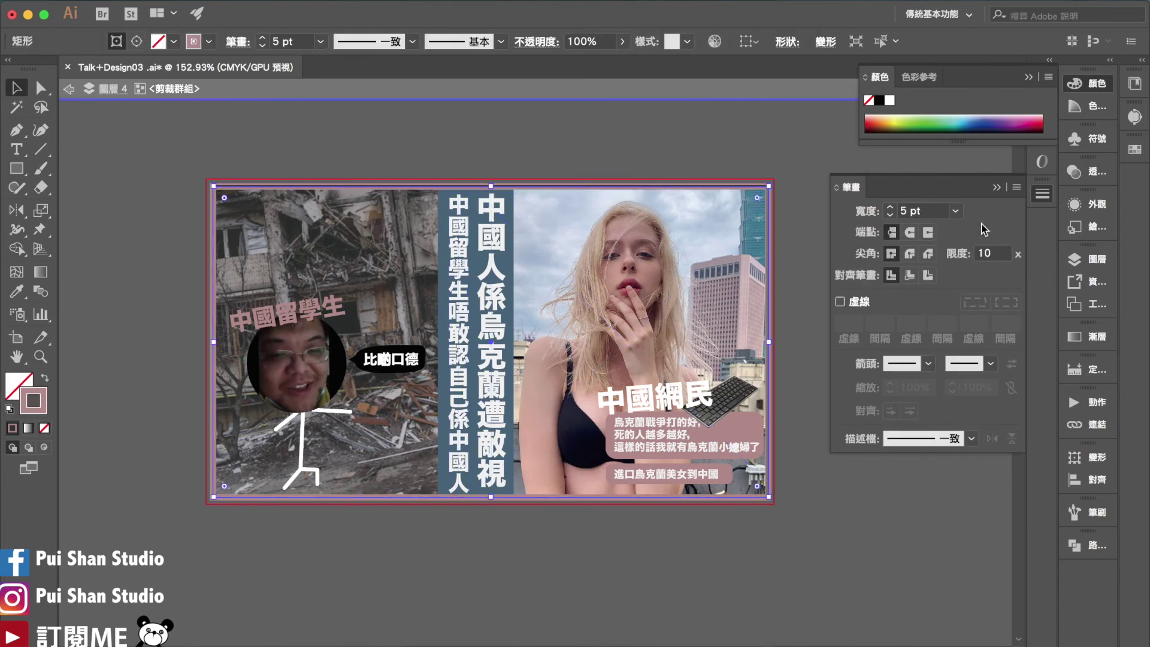
{"action": "left_click", "coordinate": [997, 188]}
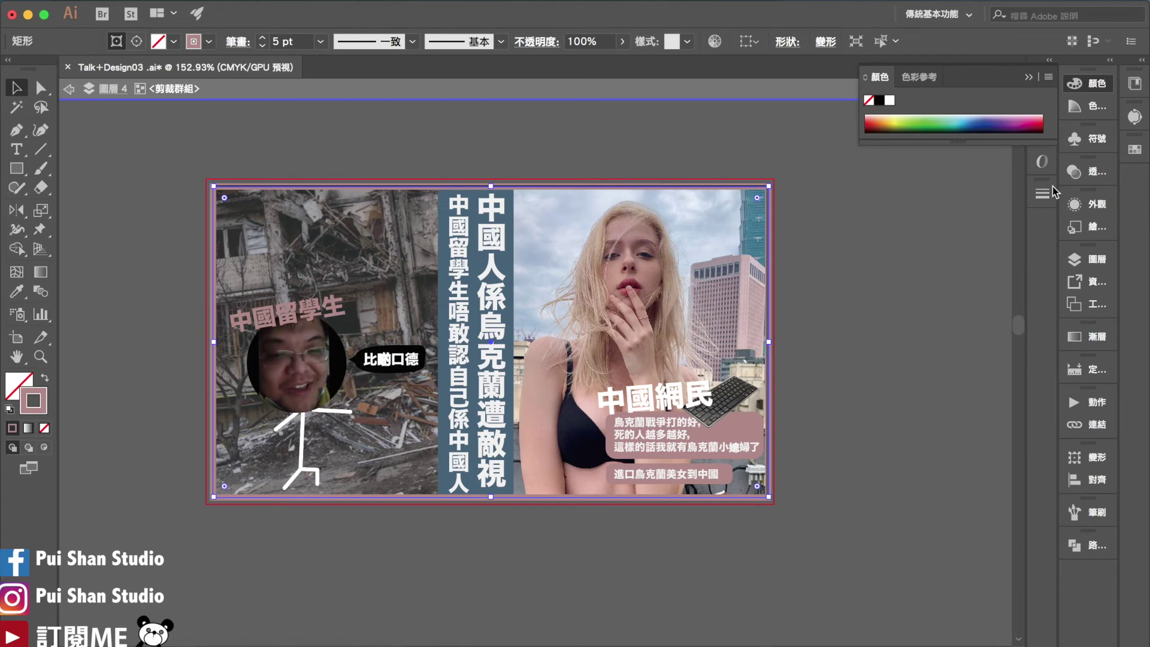
{"action": "left_click", "coordinate": [1134, 151]}
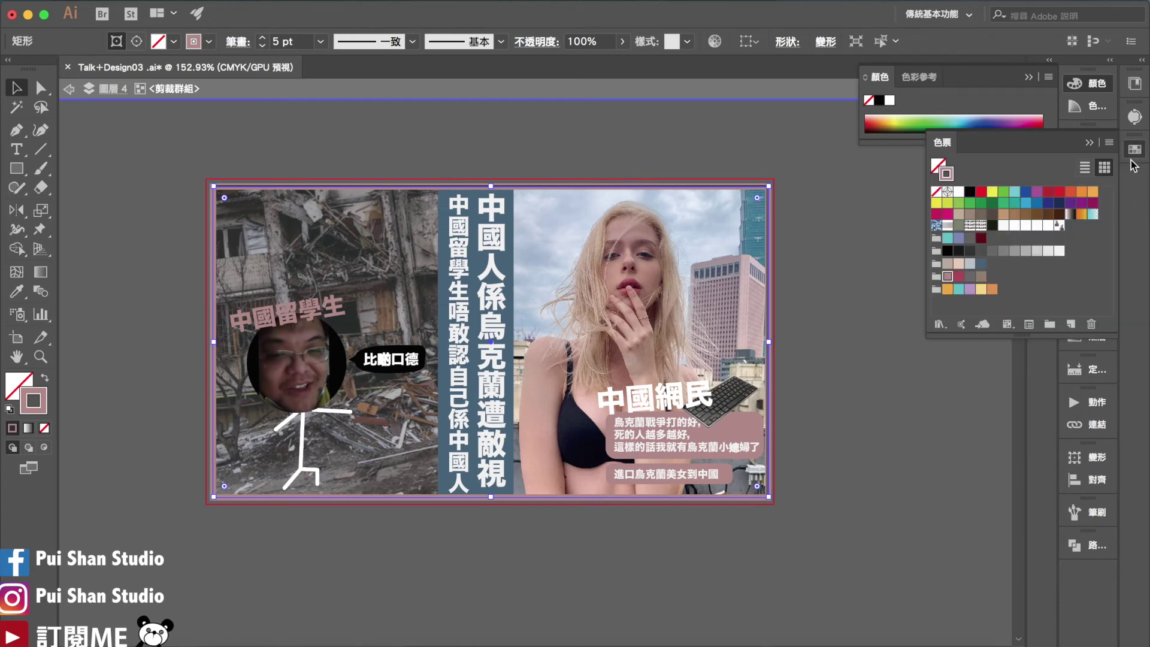
{"action": "left_click", "coordinate": [980, 266]}
{"action": "double_click", "coordinate": [874, 428]}
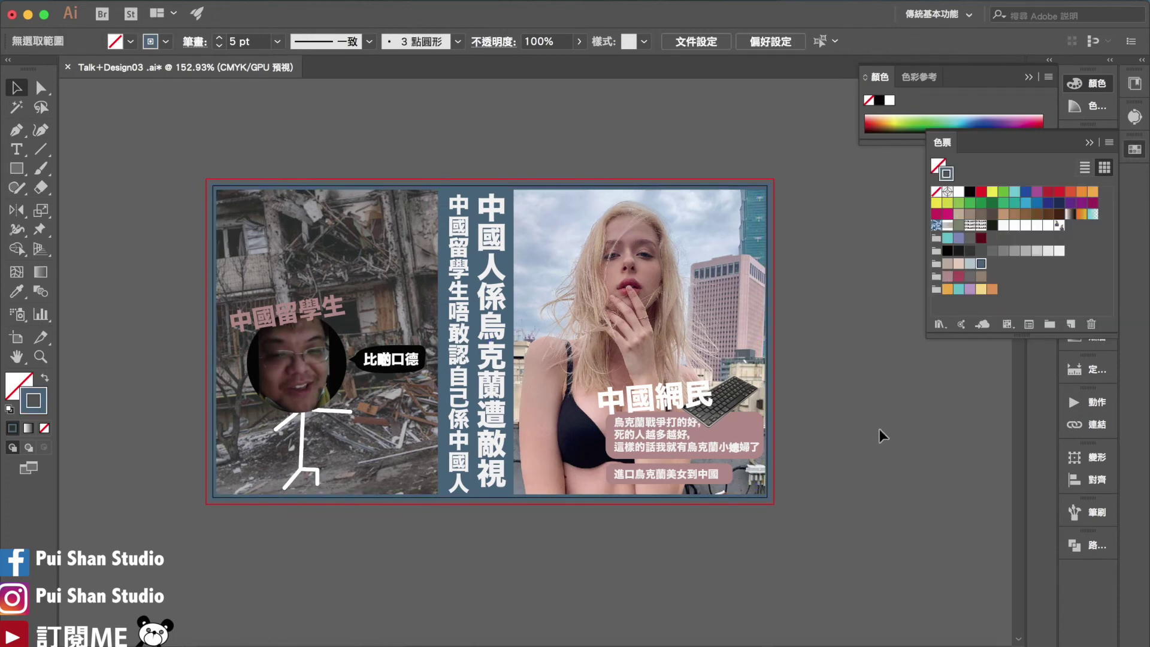
{"action": "key", "text": "super+z"}
{"action": "double_click", "coordinate": [896, 394]}
{"action": "left_click_drag", "start_coordinate": [869, 257], "coordinate": [875, 276]}
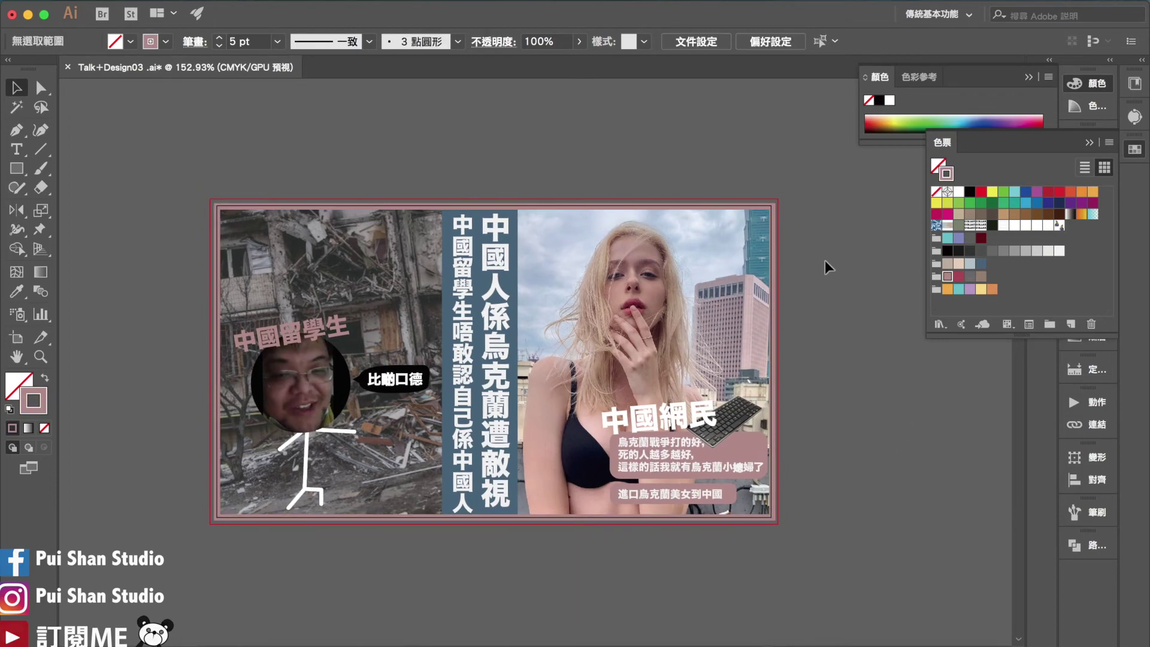